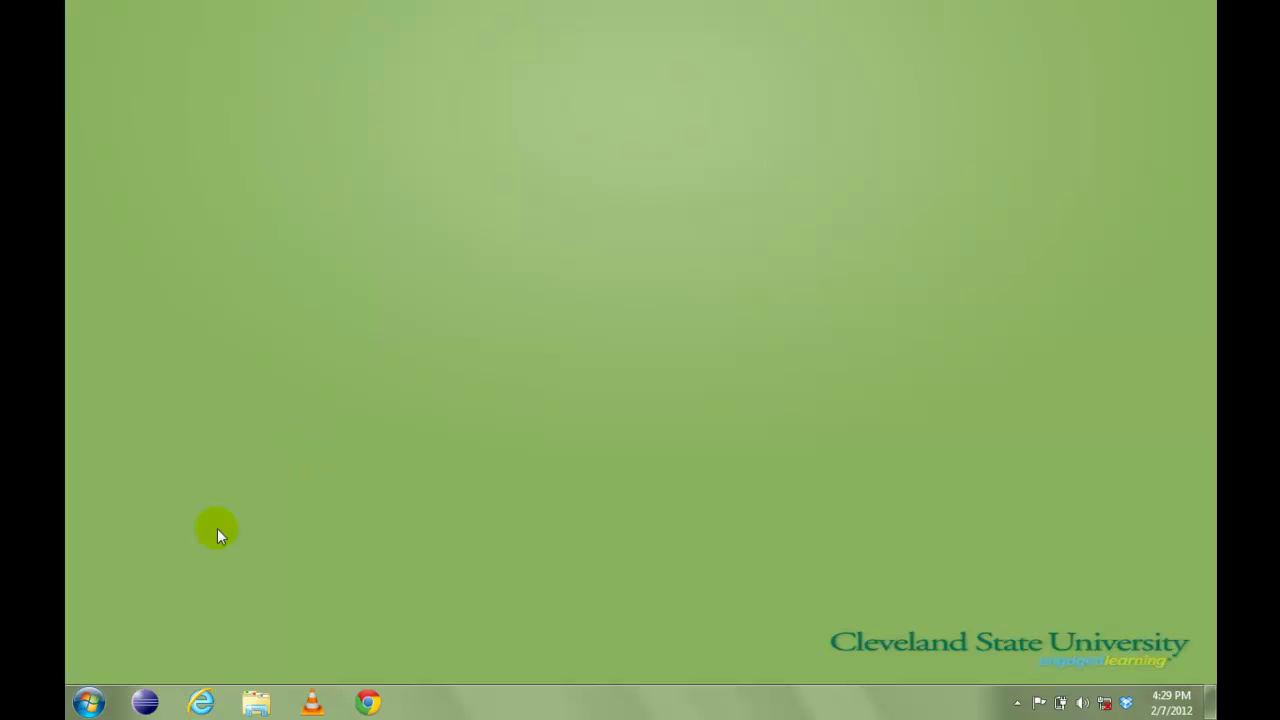
# Open Control Panel, switch its view to small icons, and open the Network and Sharing Center
pyautogui.click(88, 690)
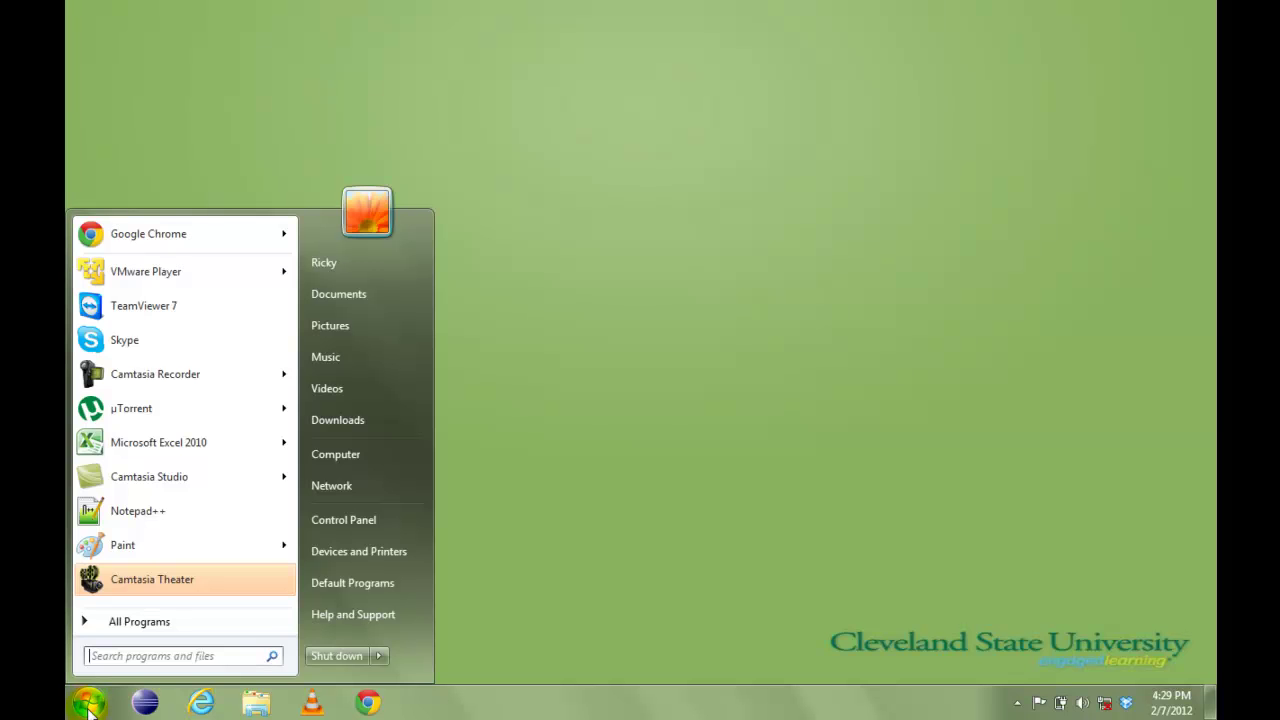
pyautogui.click(343, 520)
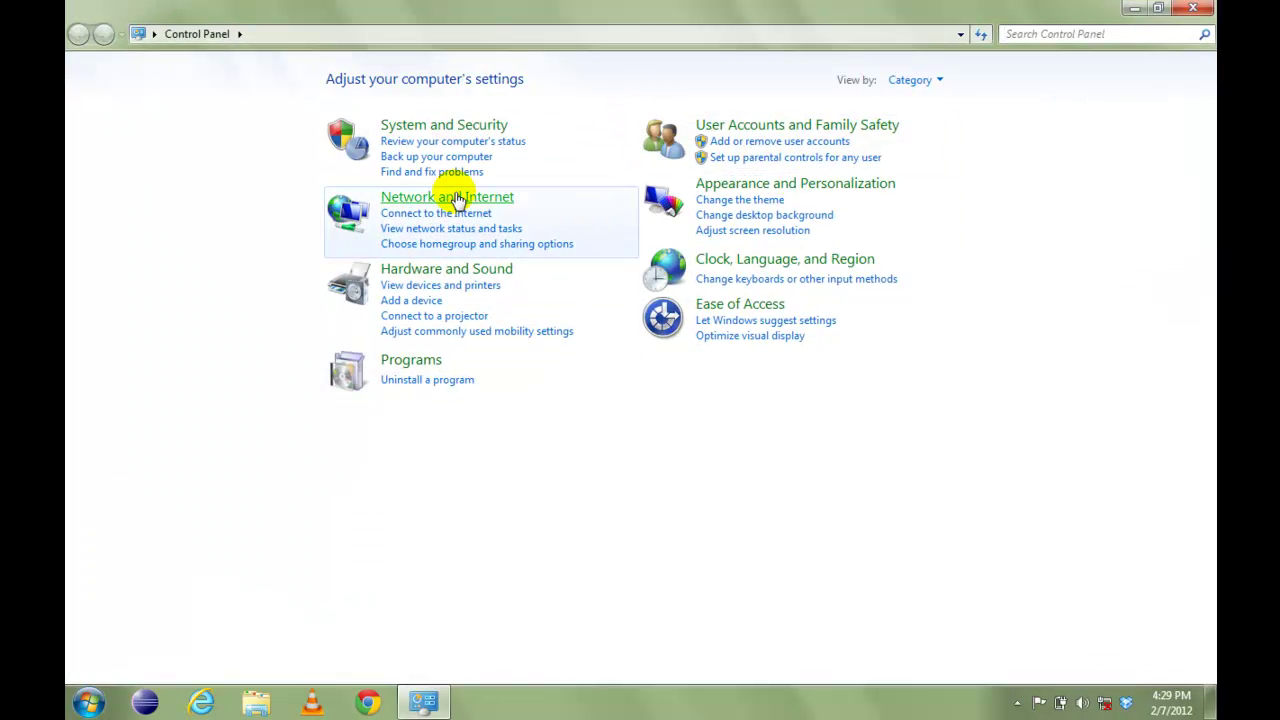
pyautogui.click(939, 83)
pyautogui.click(937, 150)
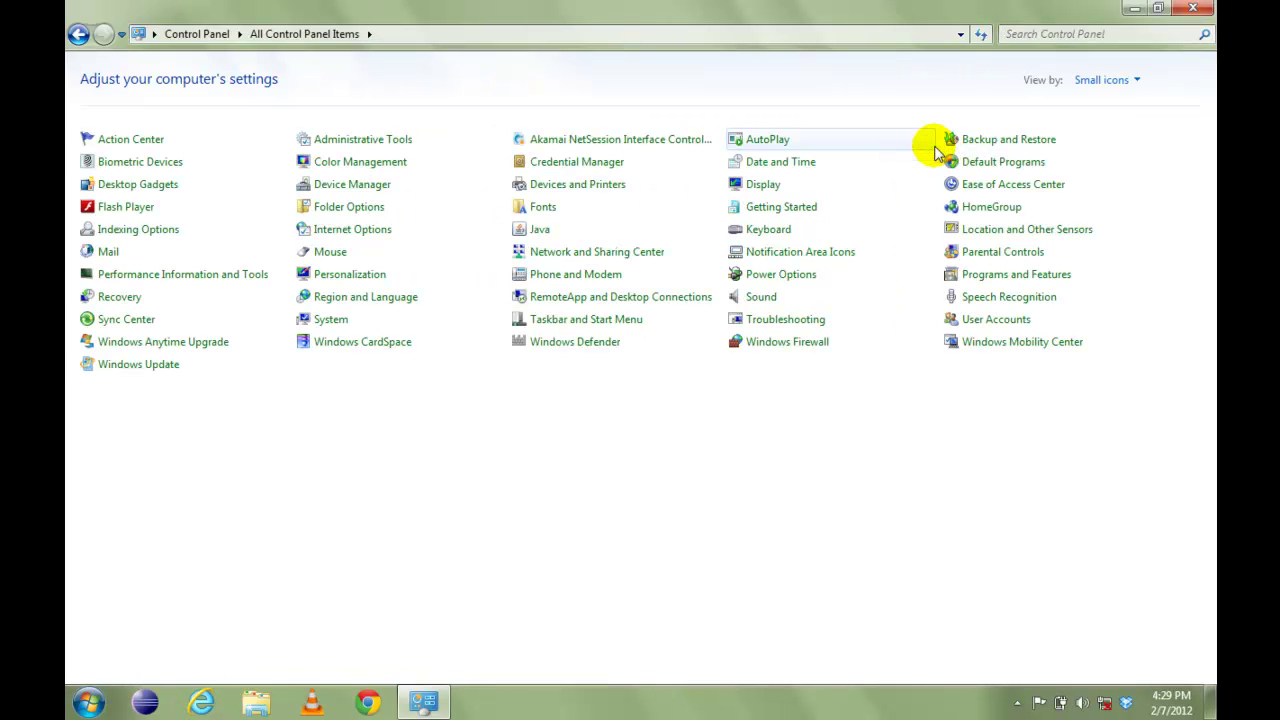
pyautogui.click(598, 262)
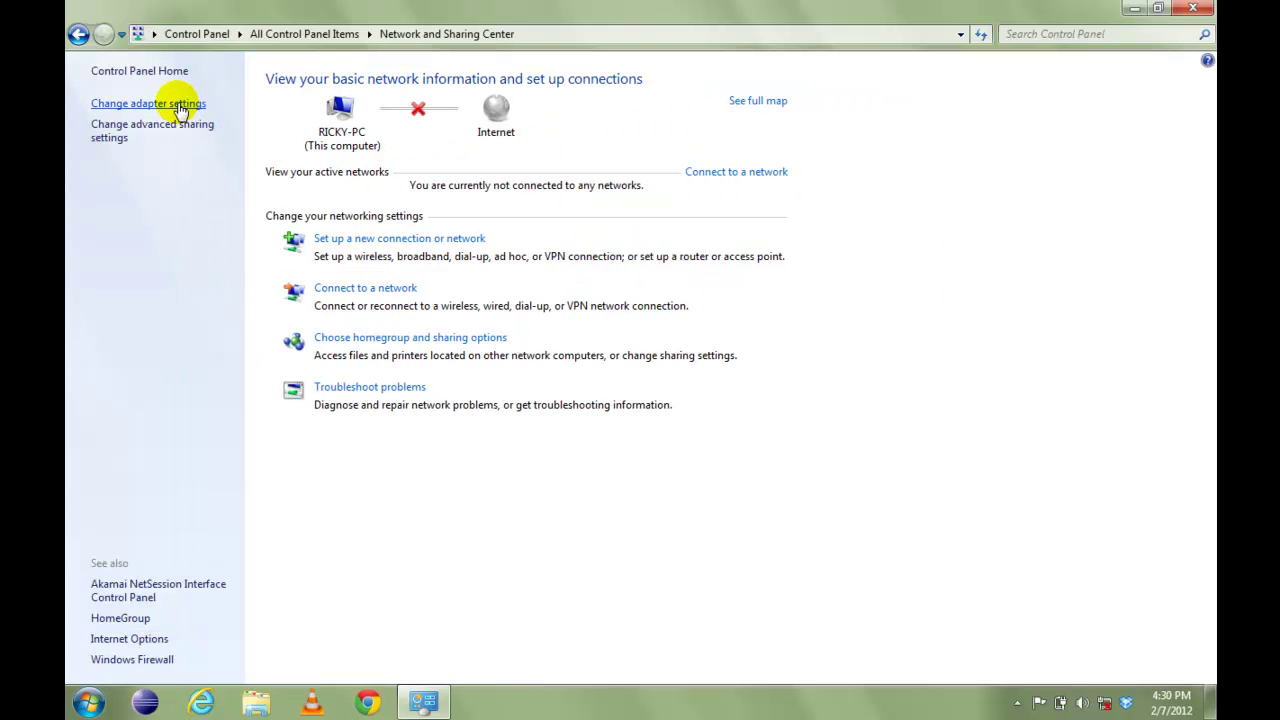
# Enable the disabled Wireless Network Connection adapter (Dell Wireless 1397 WLAN Mini-Card) in the adapter settings
pyautogui.click(181, 106)
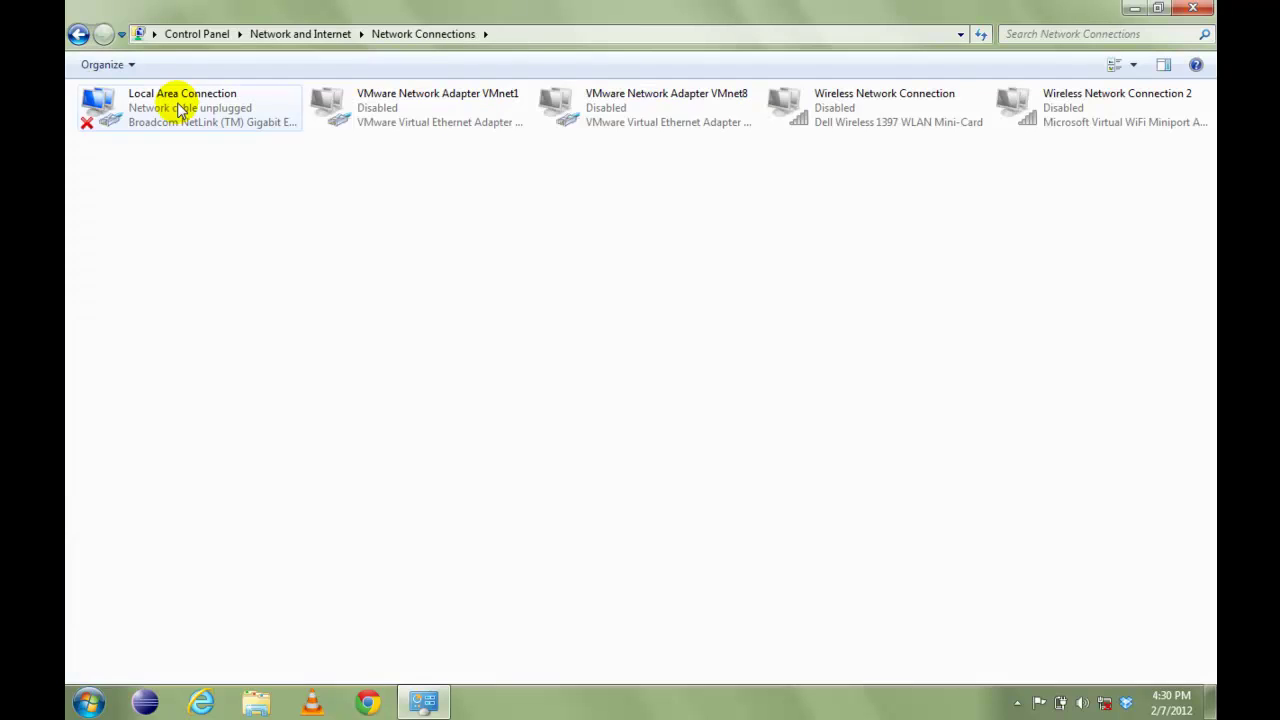
pyautogui.rightClick(857, 112)
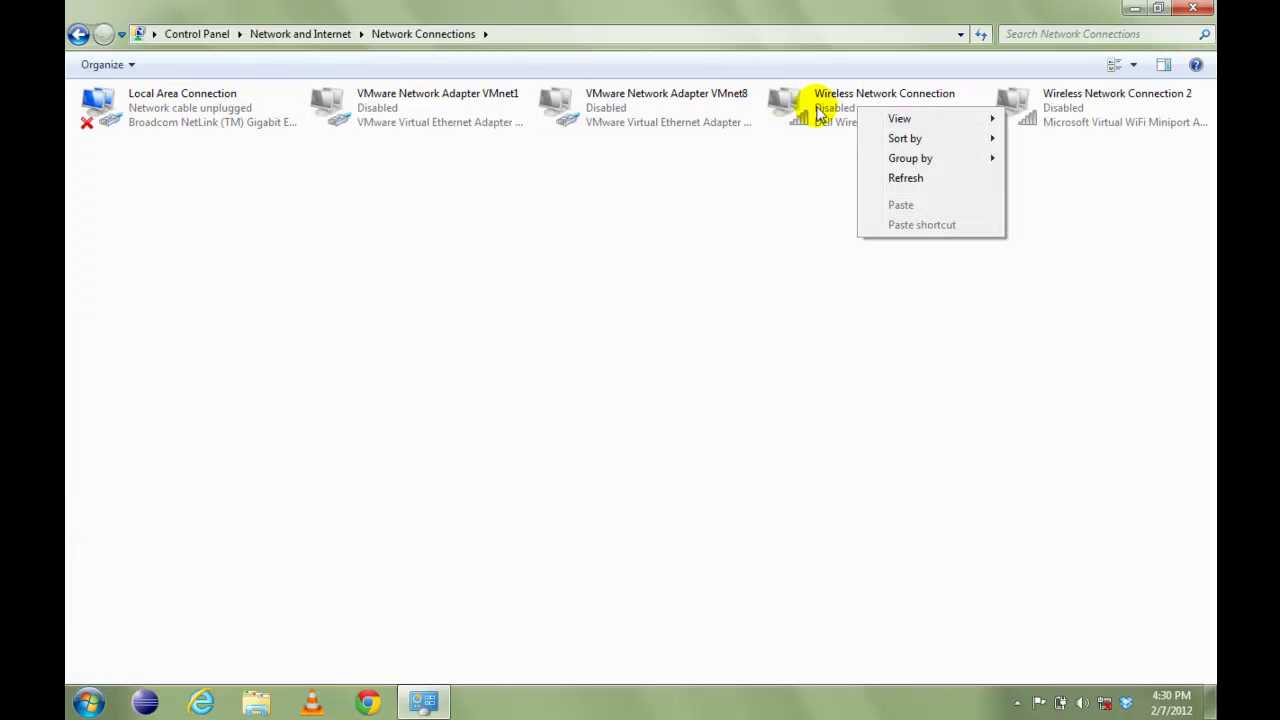
pyautogui.click(818, 112)
pyautogui.rightClick(818, 112)
pyautogui.click(849, 117)
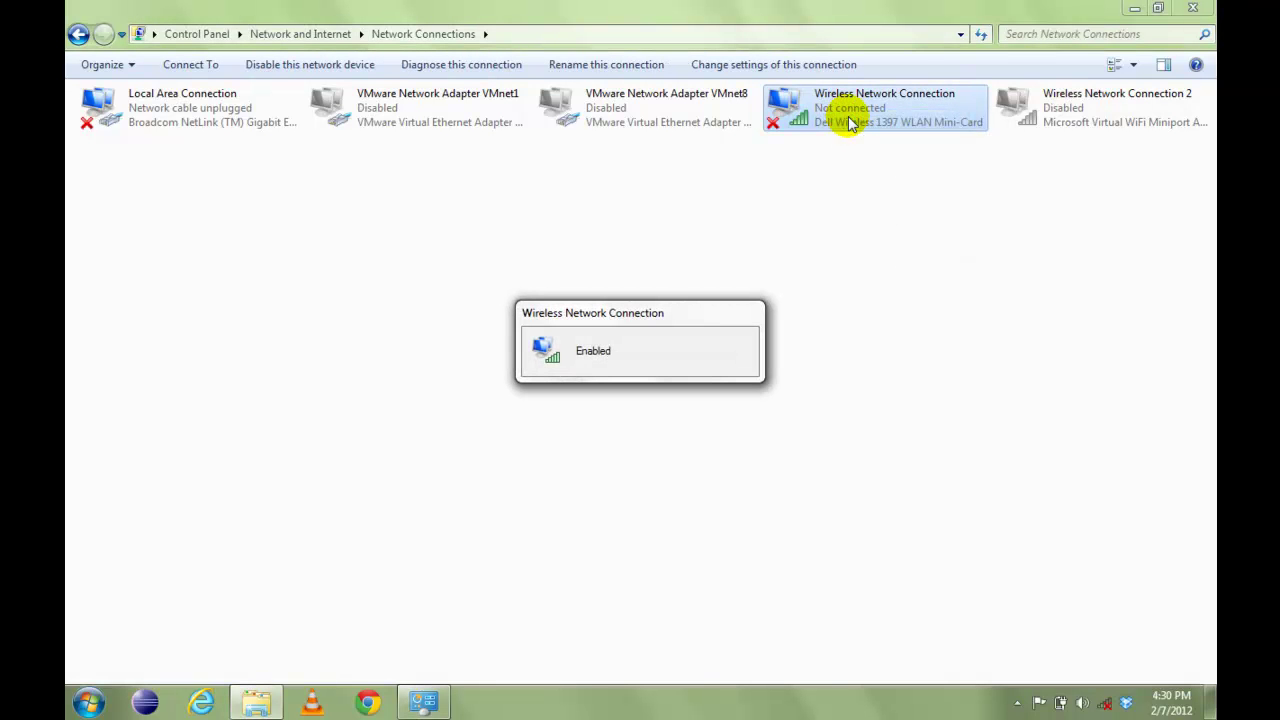
# Go to the wireless network management page and start manually creating a network profile
pyautogui.click(80, 36)
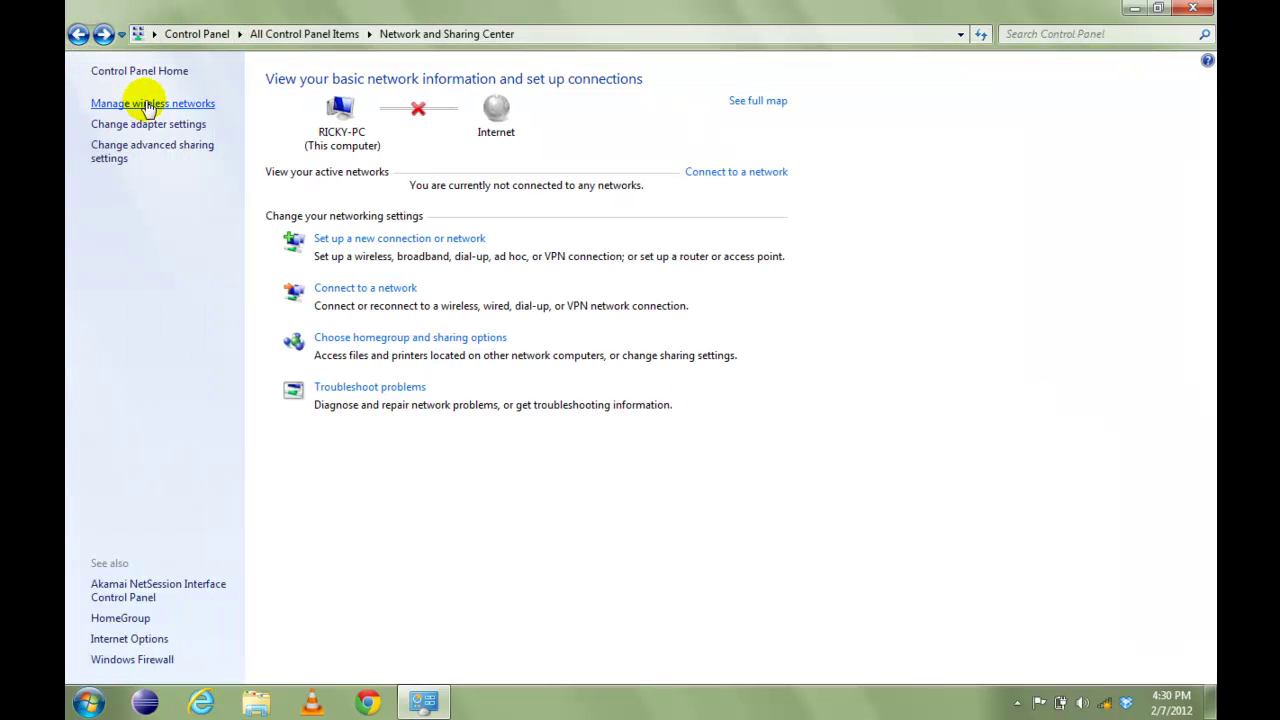
pyautogui.click(165, 106)
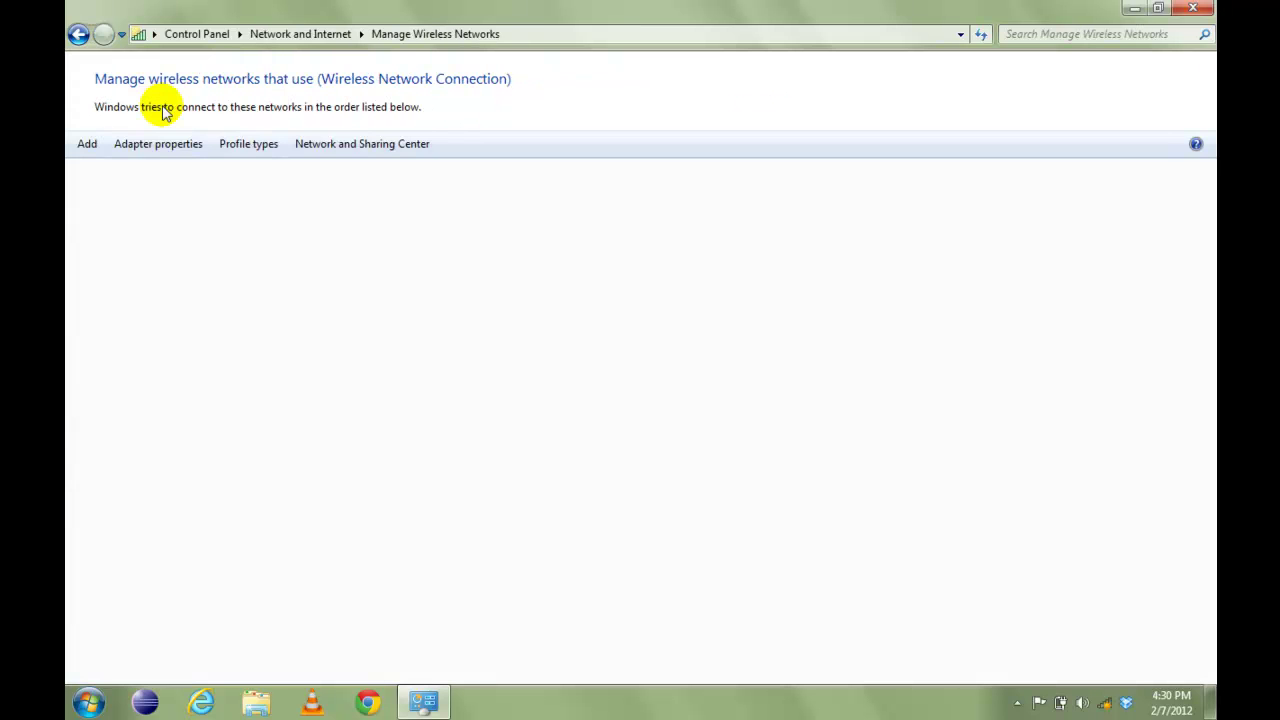
pyautogui.click(87, 145)
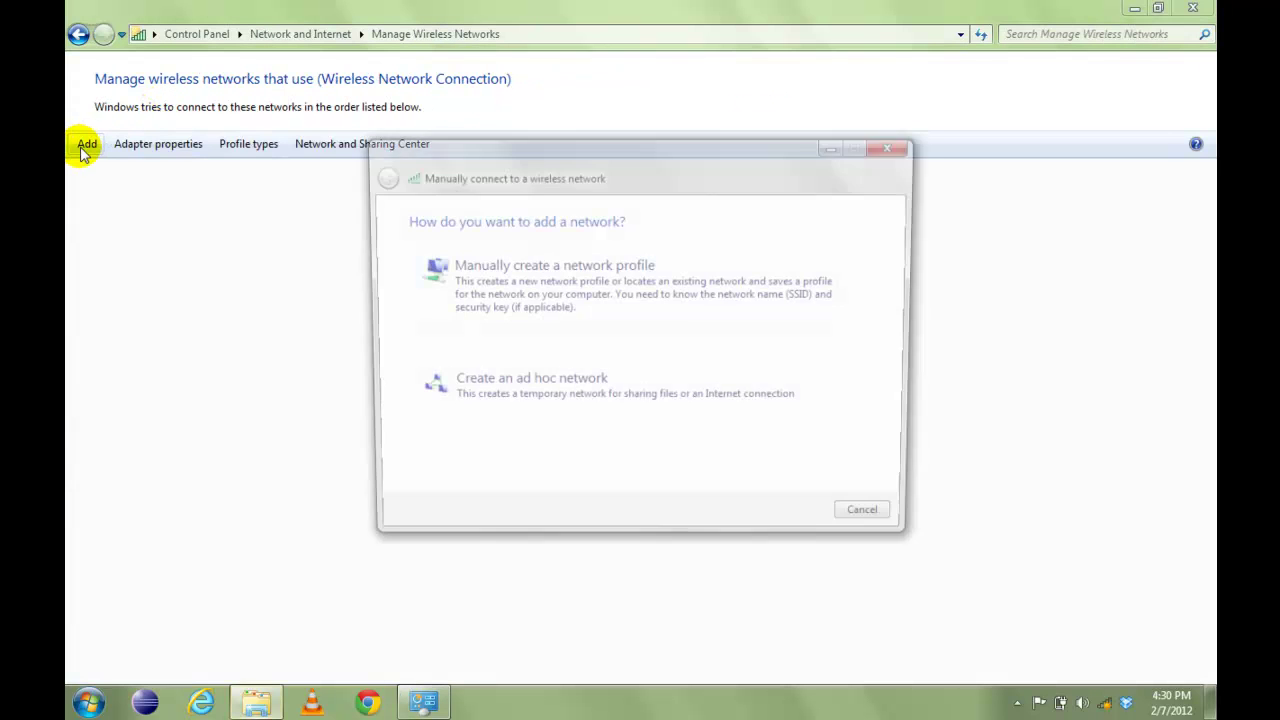
pyautogui.click(726, 312)
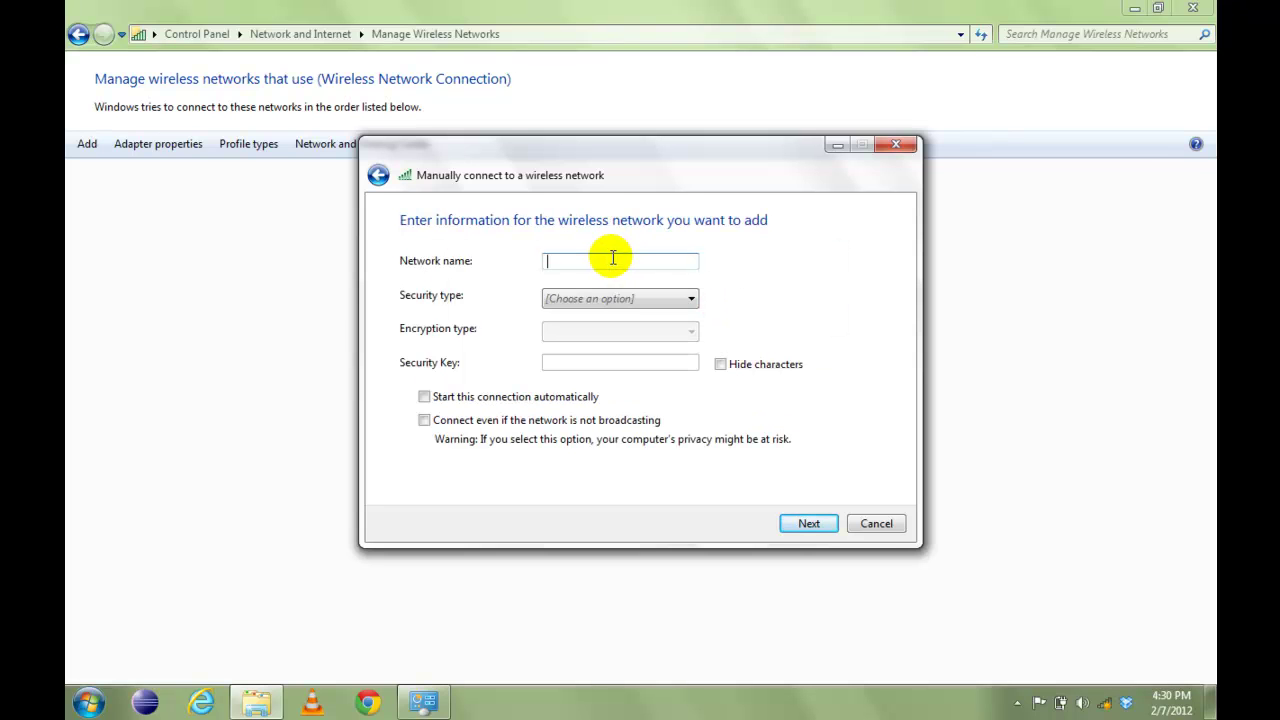
# Add the network 4csuuseonly with WPA-Enterprise security and TKIP encryption, connecting even if the network is not broadcasting
pyautogui.write('4csuuseonly')
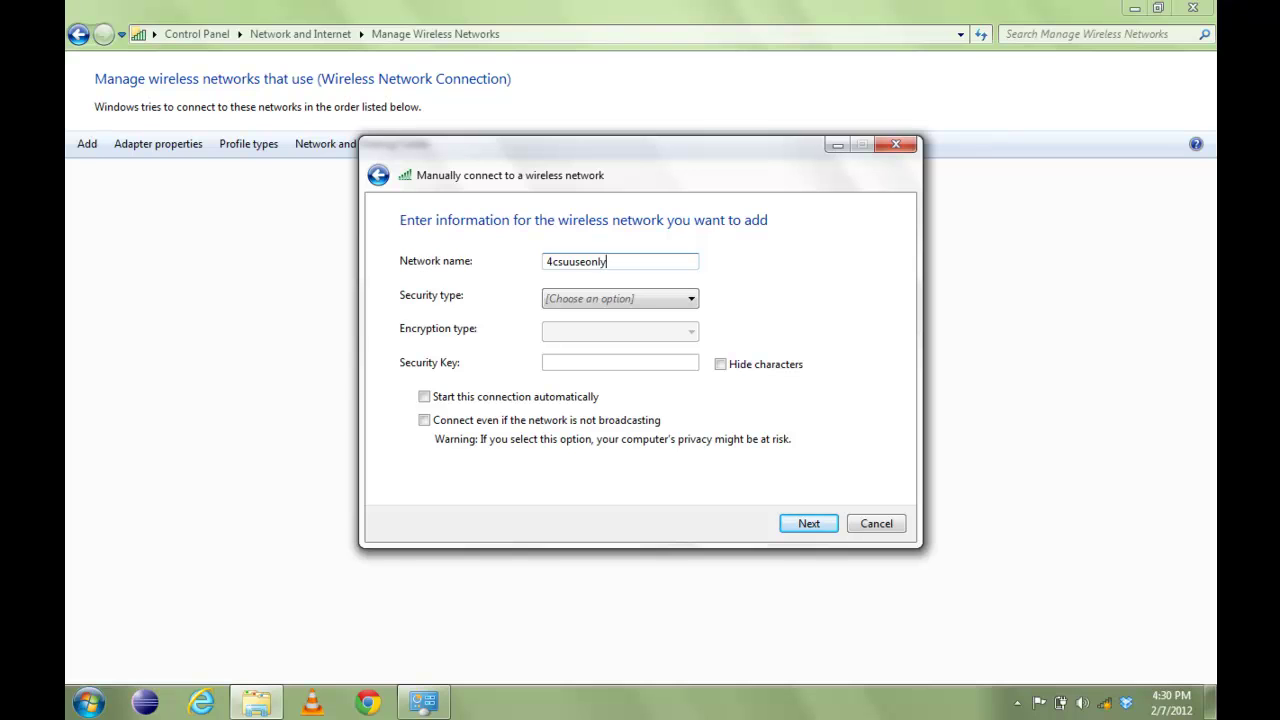
pyautogui.click(616, 300)
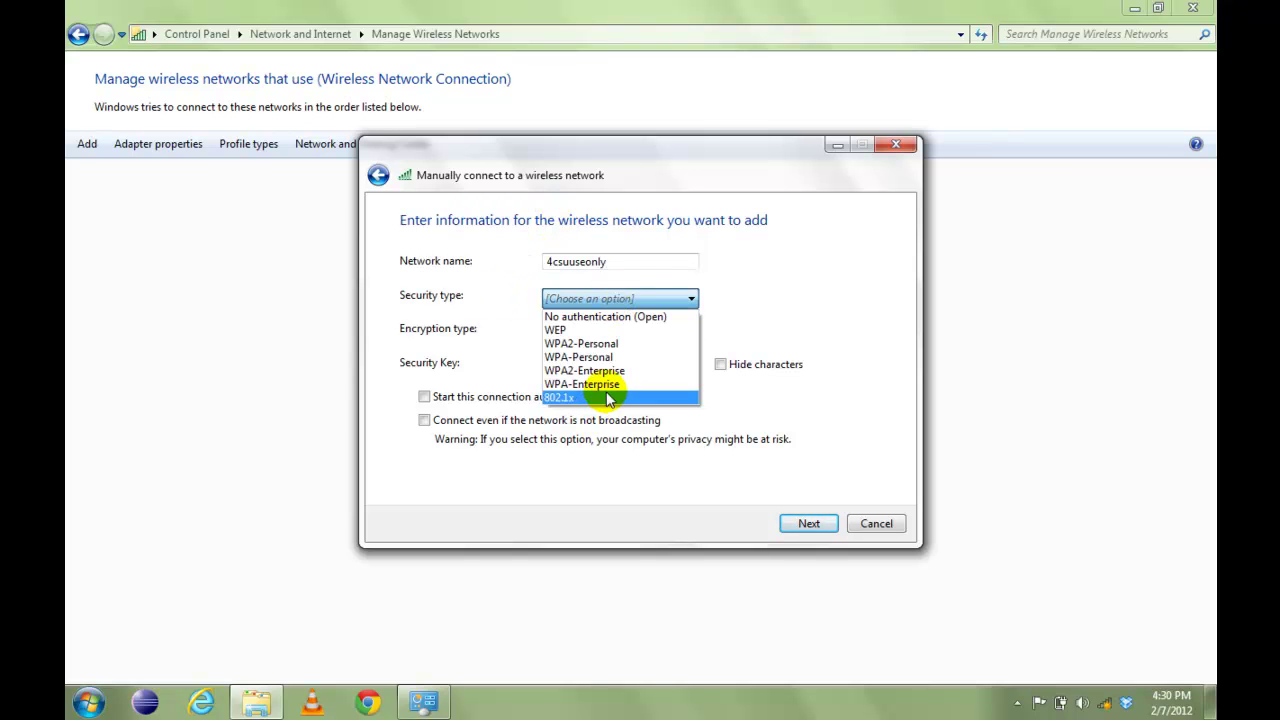
pyautogui.click(613, 386)
pyautogui.click(608, 332)
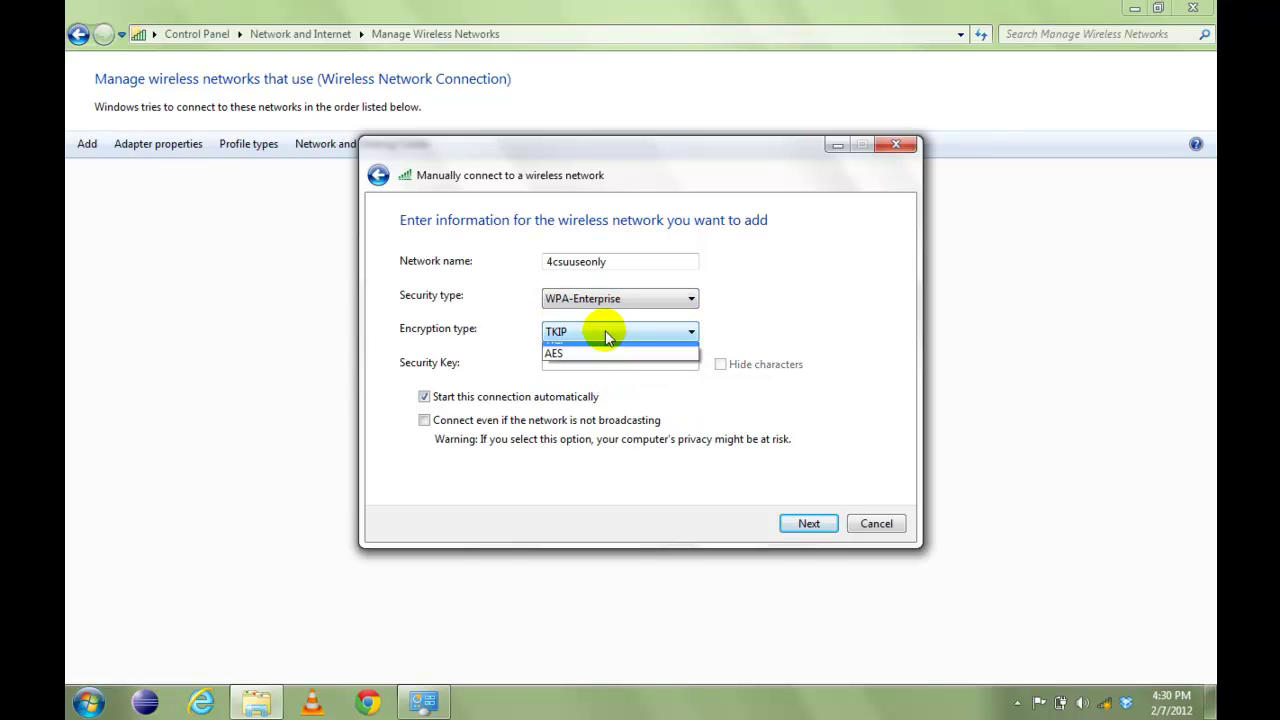
pyautogui.click(607, 335)
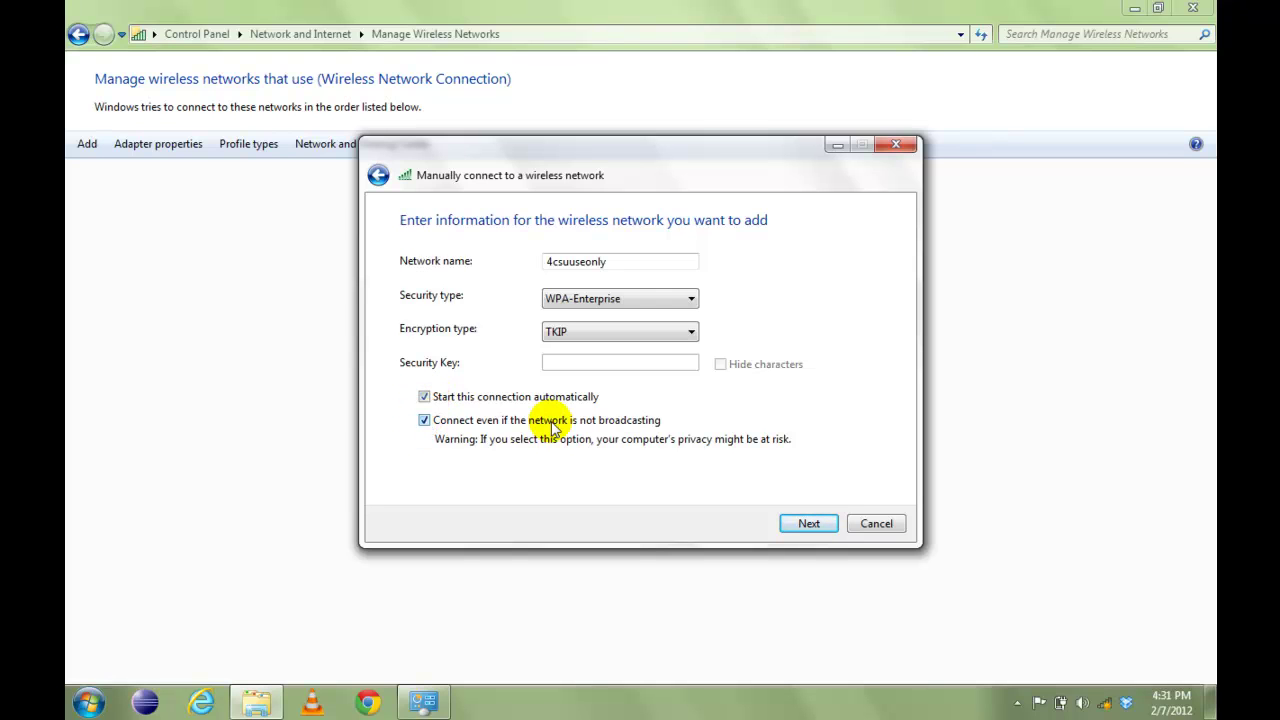
pyautogui.click(805, 524)
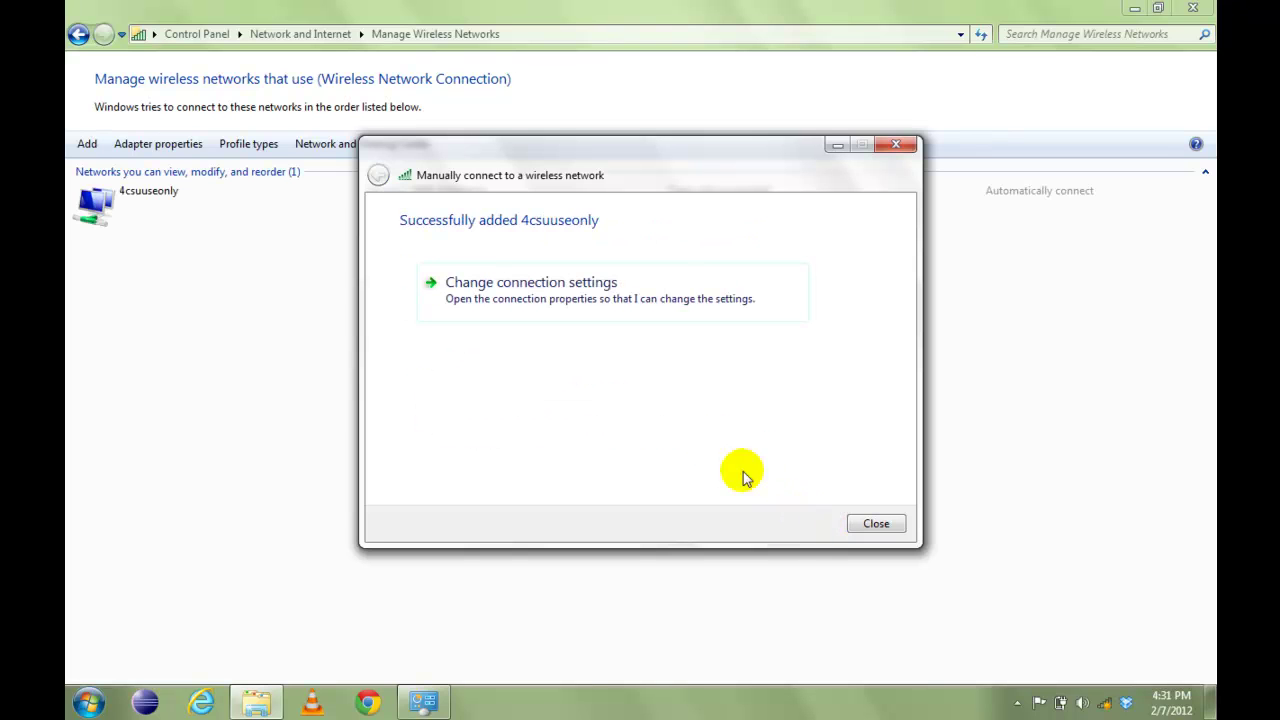
# Open the connection settings of 4csuuseonly and choose Microsoft: Protected EAP (PEAP) as its network authentication method
pyautogui.click(624, 301)
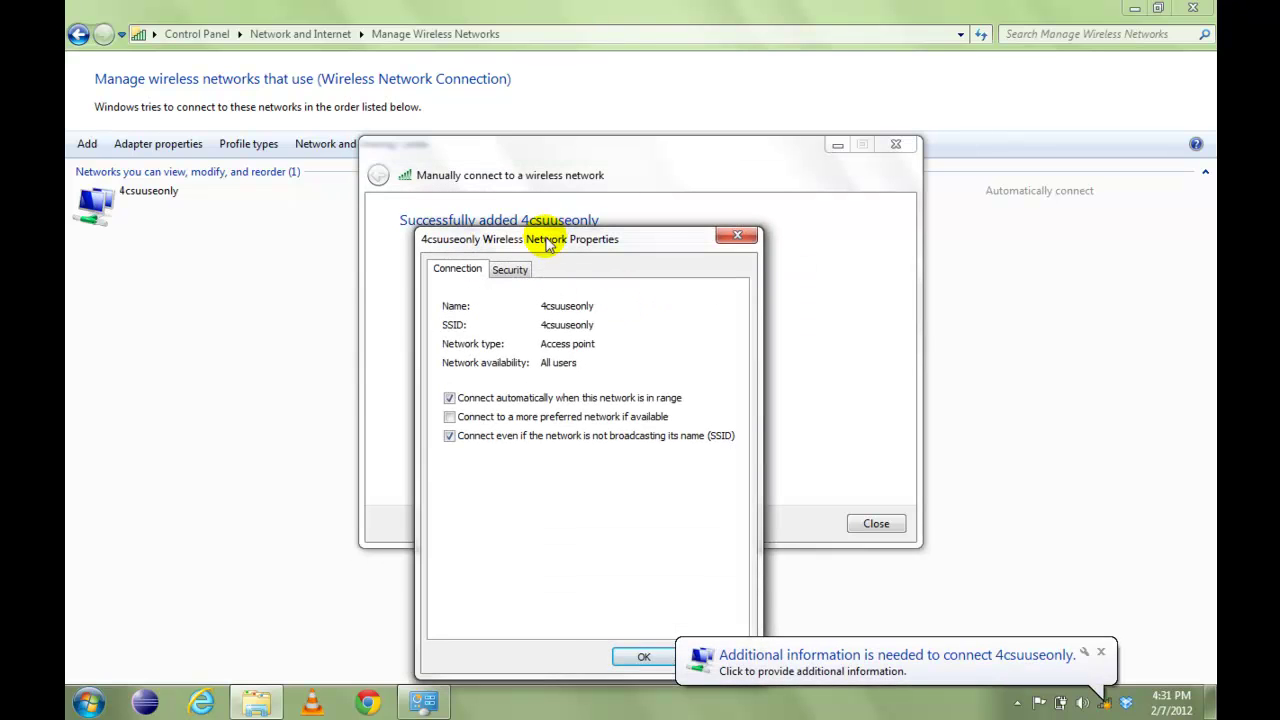
pyautogui.moveTo(545, 240); pyautogui.dragTo(545, 135)
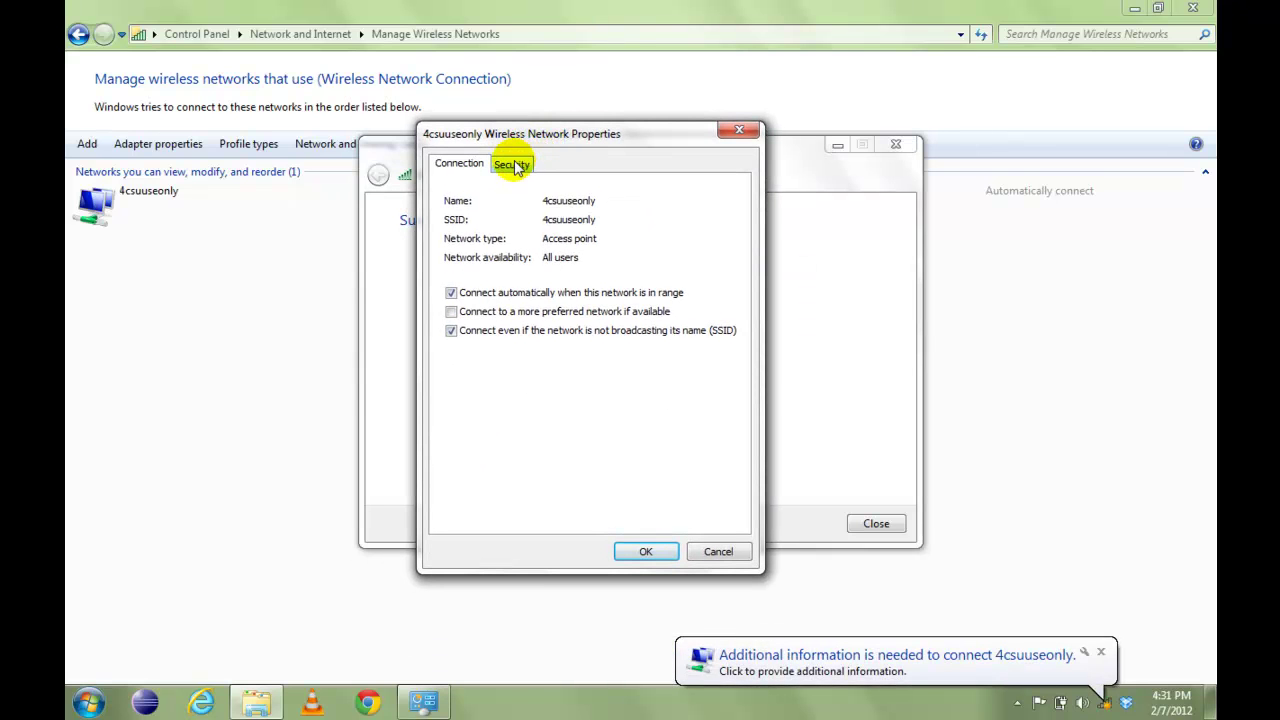
pyautogui.click(515, 164)
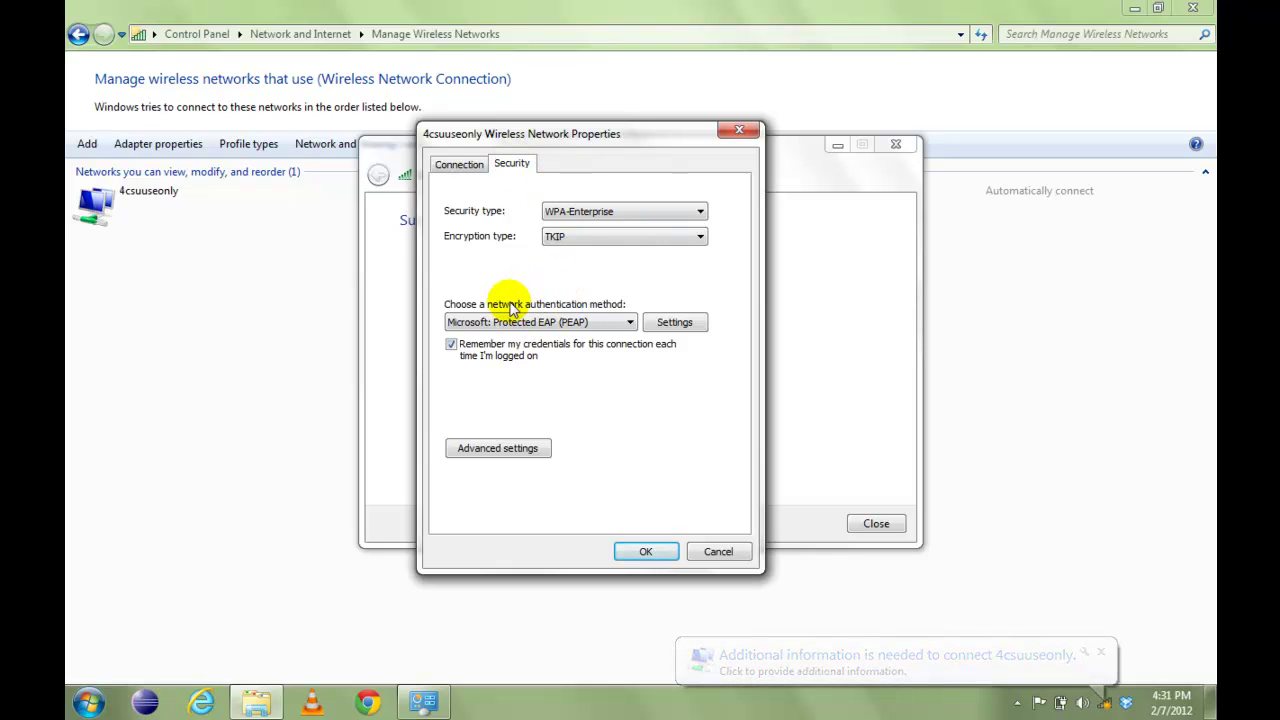
pyautogui.click(590, 325)
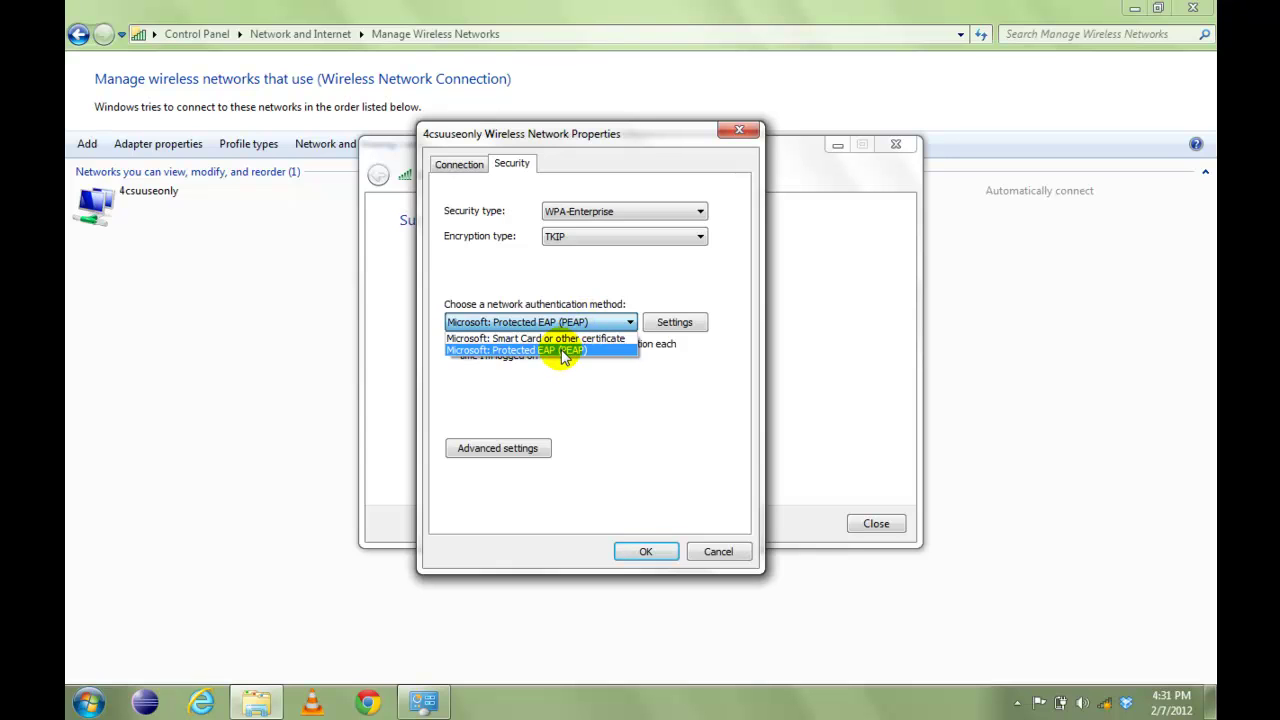
pyautogui.click(563, 351)
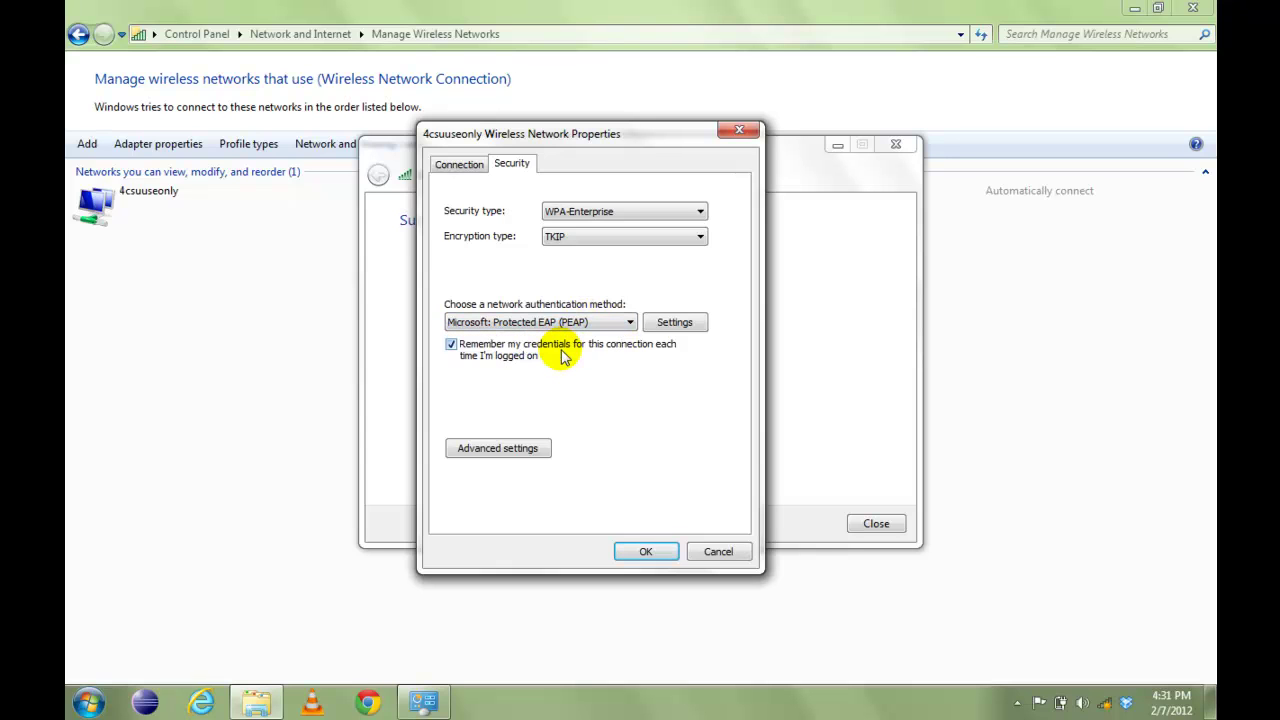
# In the PEAP settings, restrict connections to the servers acs-wow.csuohio.edu;acs-bakup.csuohio.edu
pyautogui.click(667, 324)
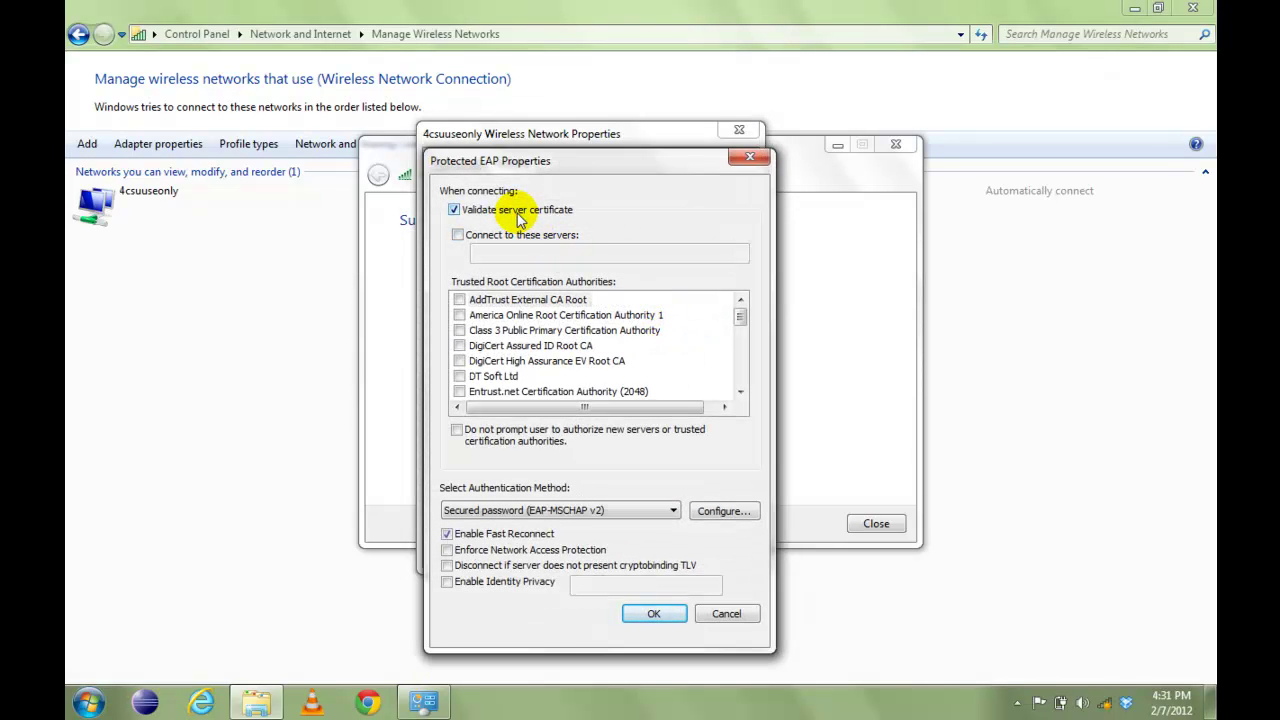
pyautogui.click(485, 237)
pyautogui.click(489, 253)
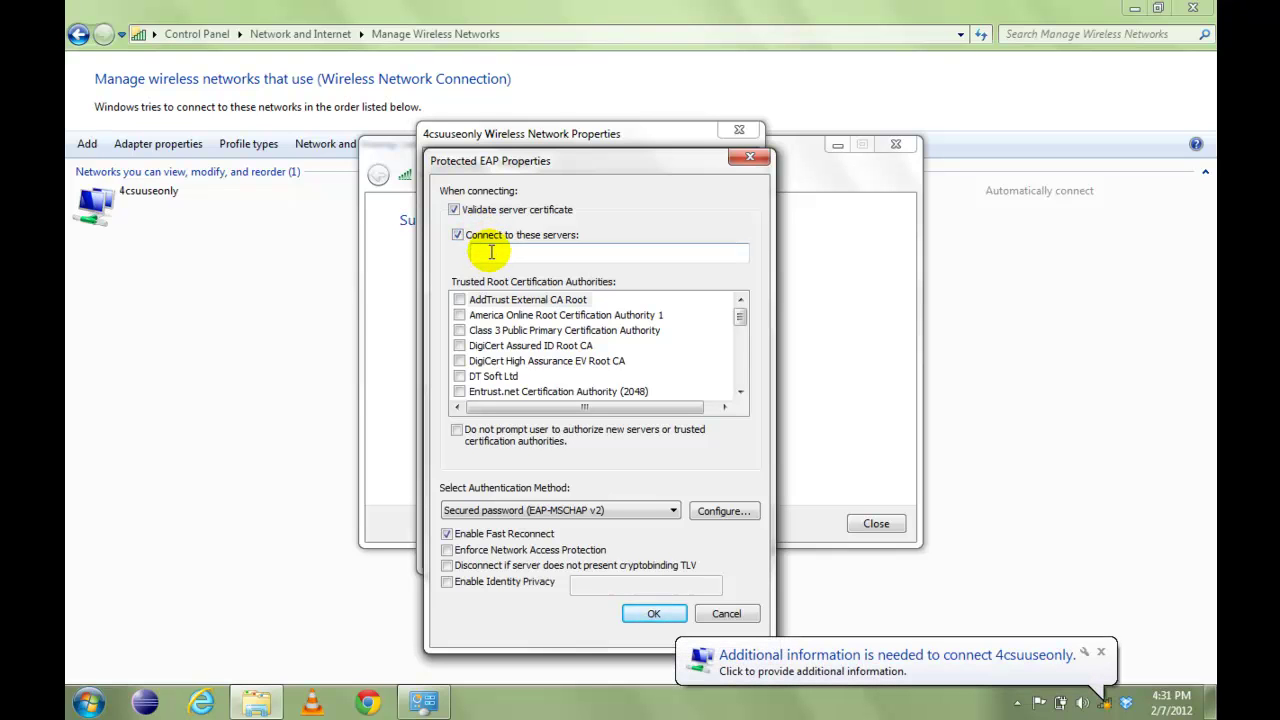
pyautogui.write('acs-wow.cs')
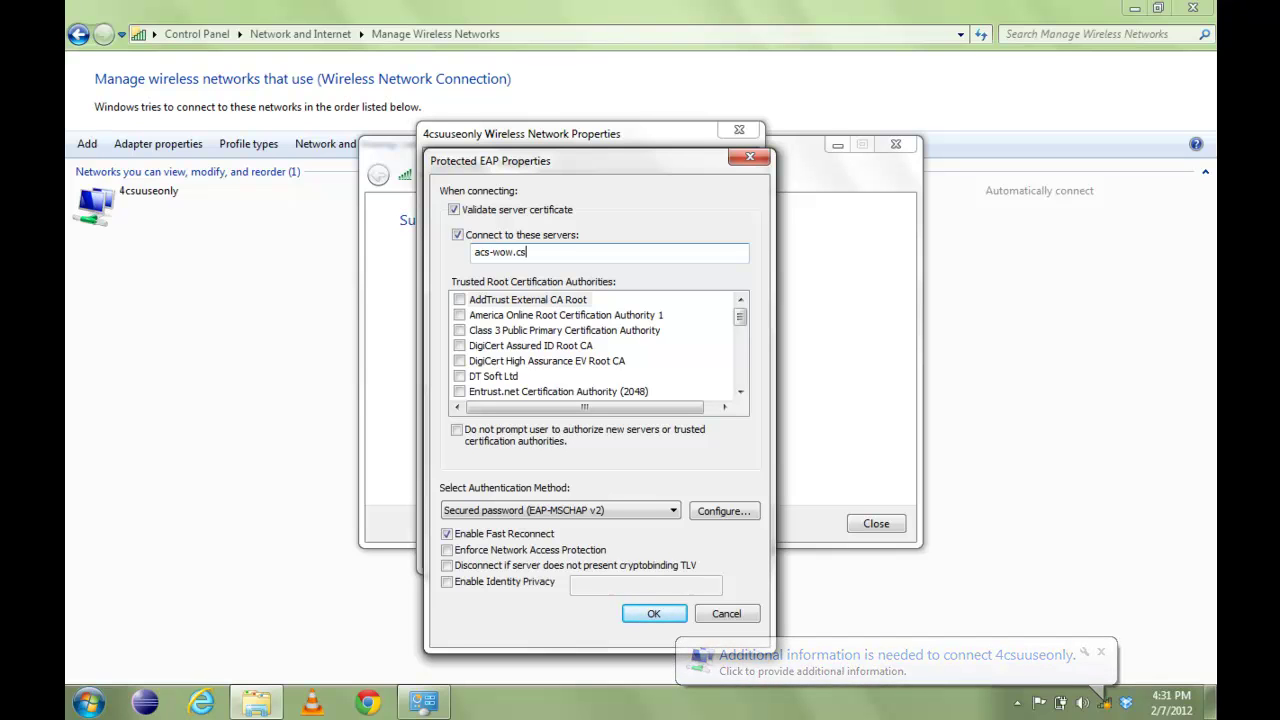
pyautogui.write('hio.edu;acs-bakup.csuohio.edu')
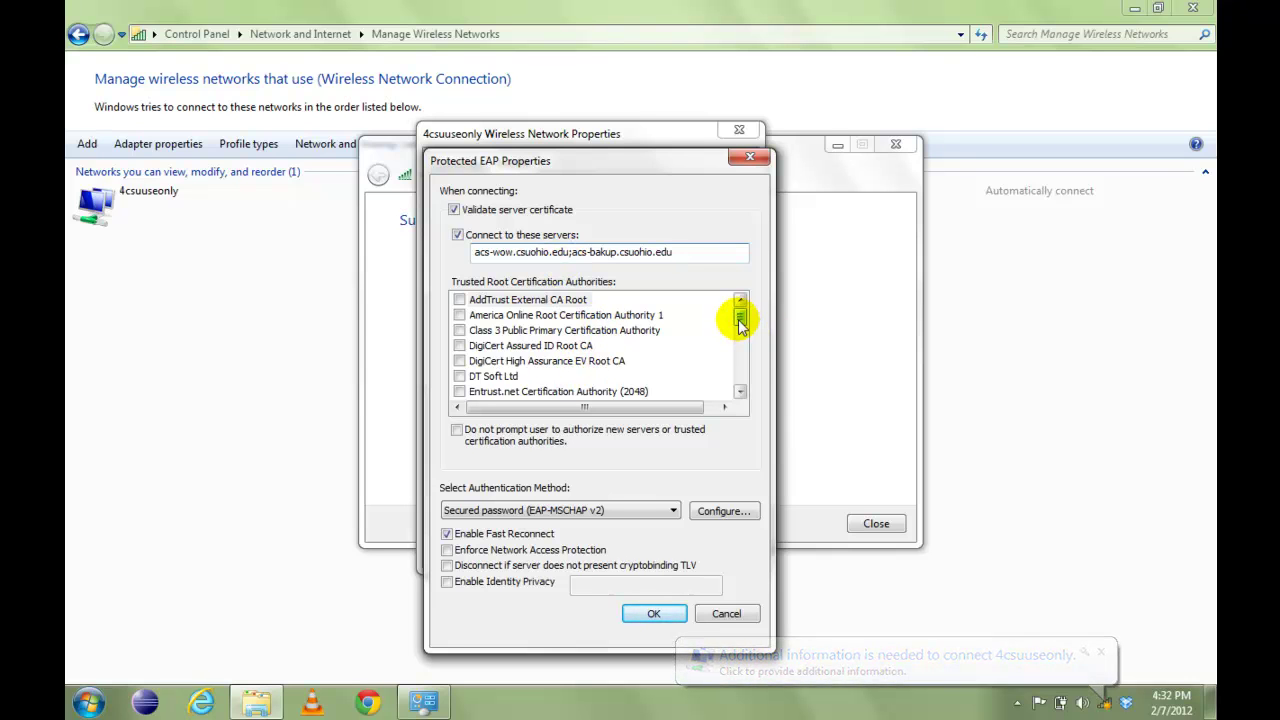
# Select GlobalSign Root CA and the first VeriSign Trust Network entry as trusted root certification authorities
pyautogui.moveTo(740, 322); pyautogui.dragTo(740, 338)
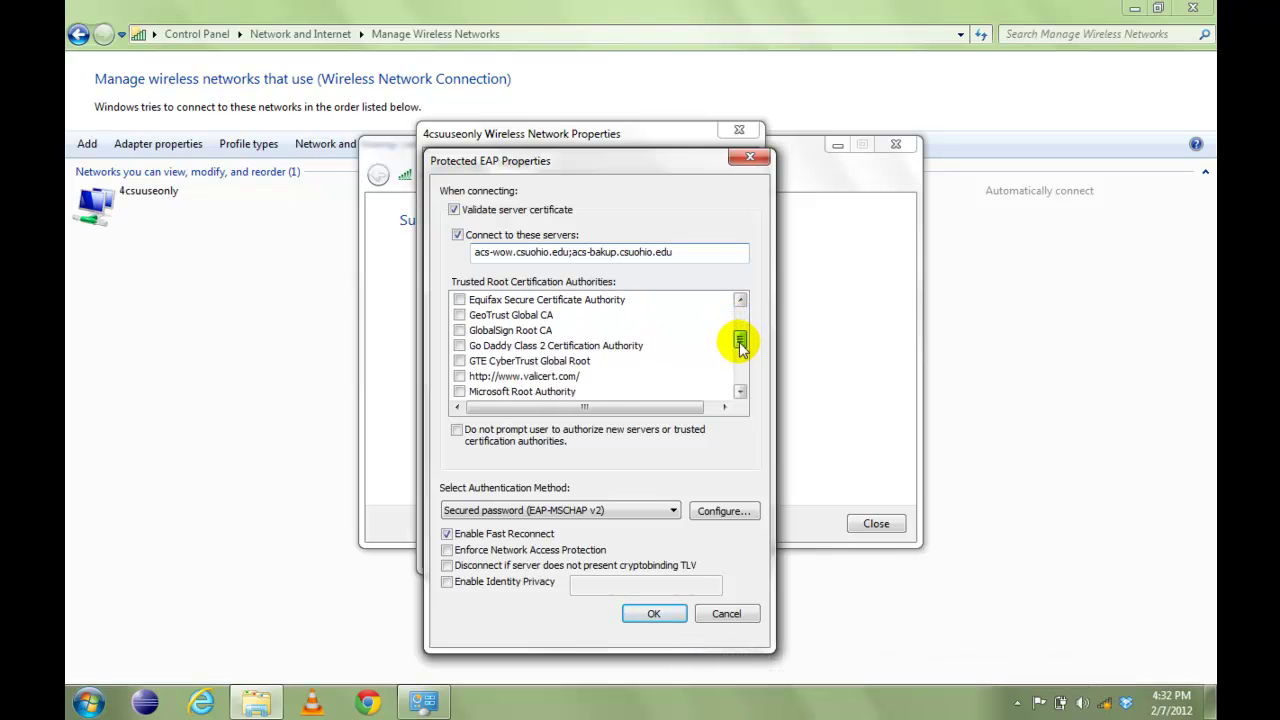
pyautogui.click(459, 330)
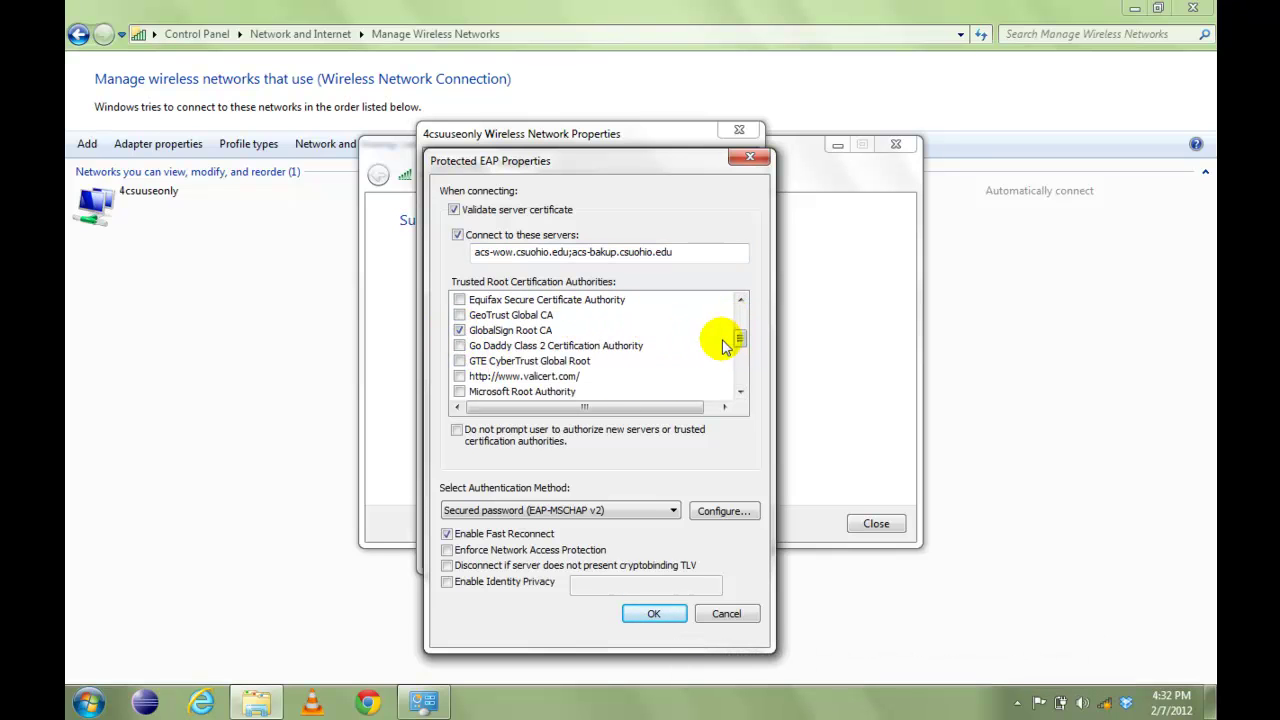
pyautogui.moveTo(741, 338); pyautogui.dragTo(742, 373)
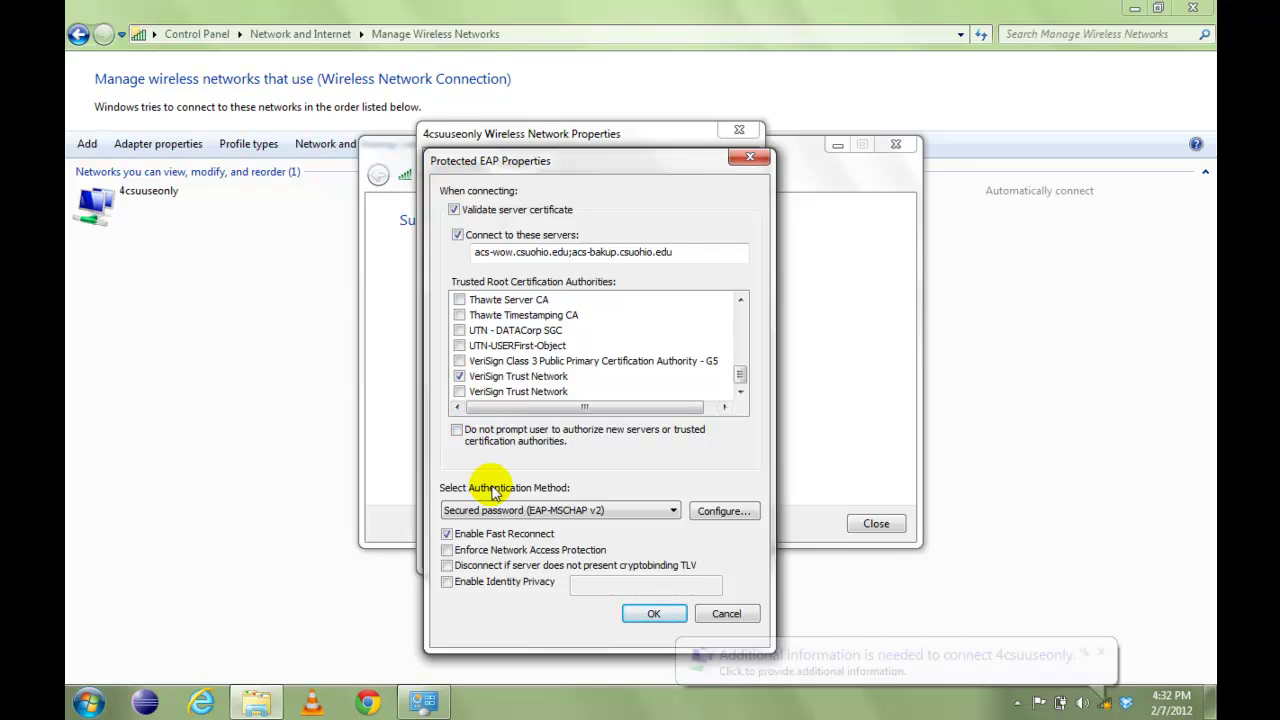
# Choose Secured password (EAP-MSCHAP v2) authentication, toggle automatic use of the Windows logon name and password, and accept the PEAP settings
pyautogui.click(578, 512)
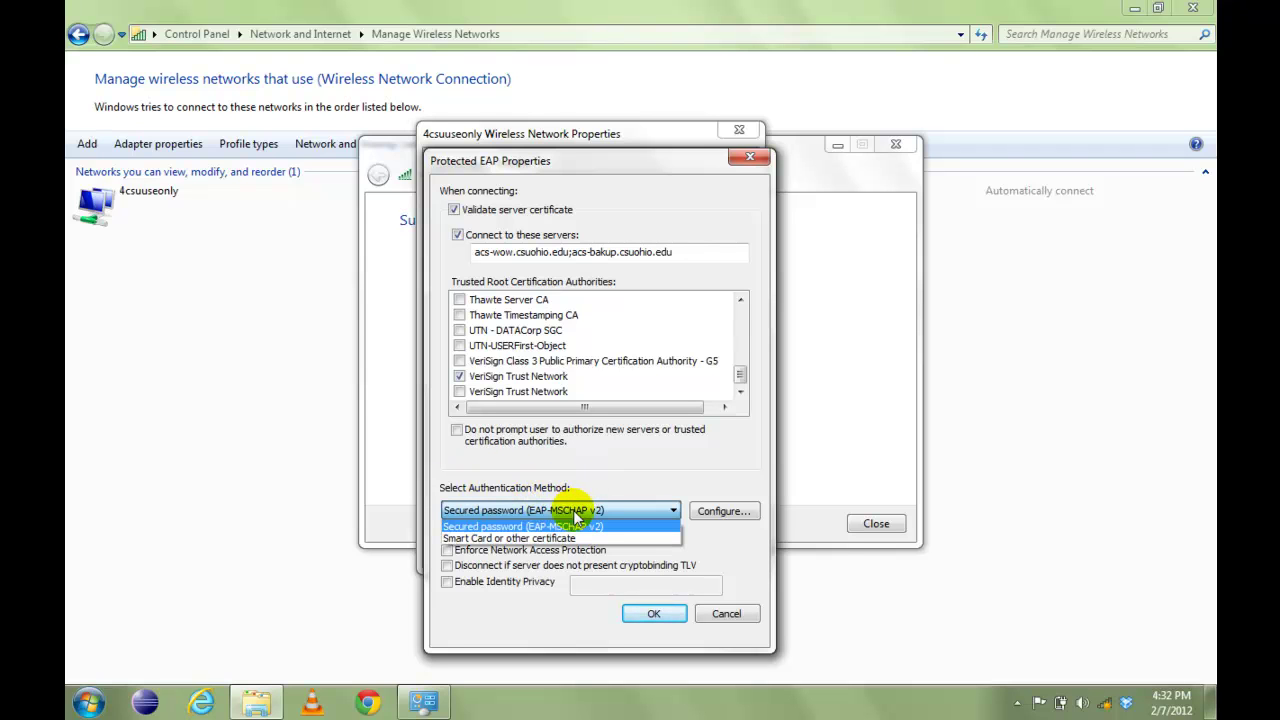
pyautogui.click(574, 526)
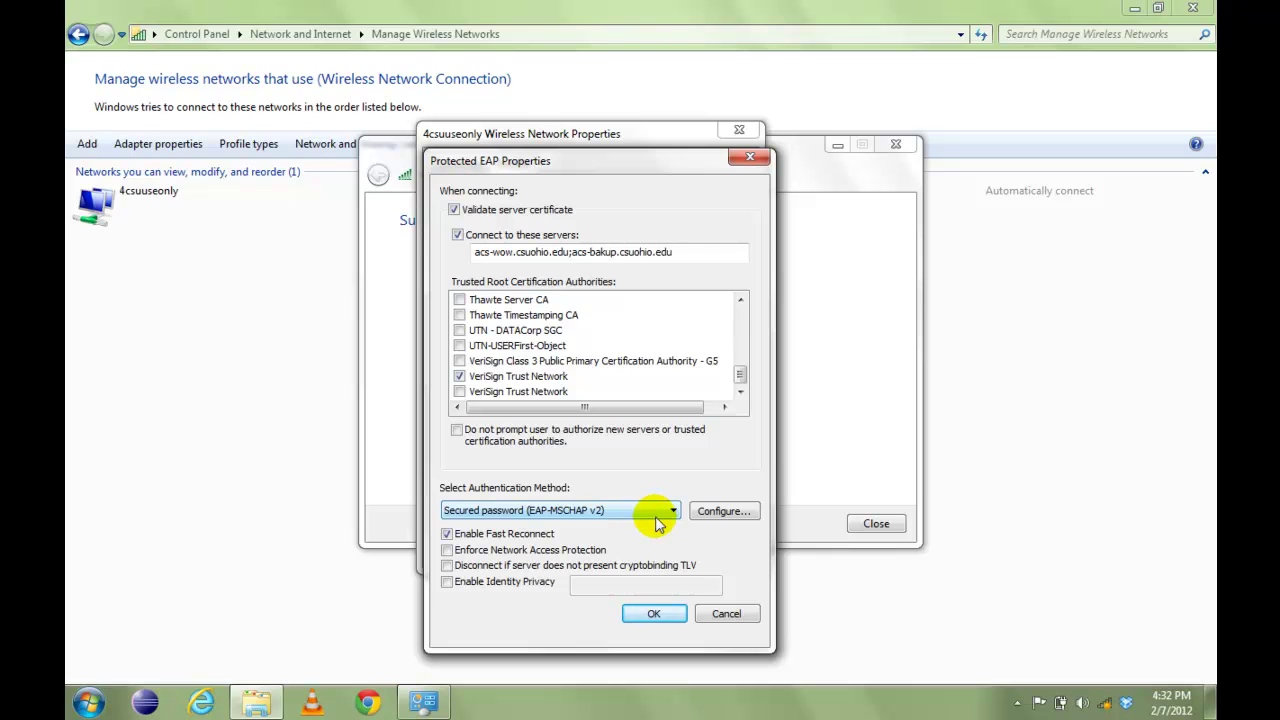
pyautogui.click(708, 513)
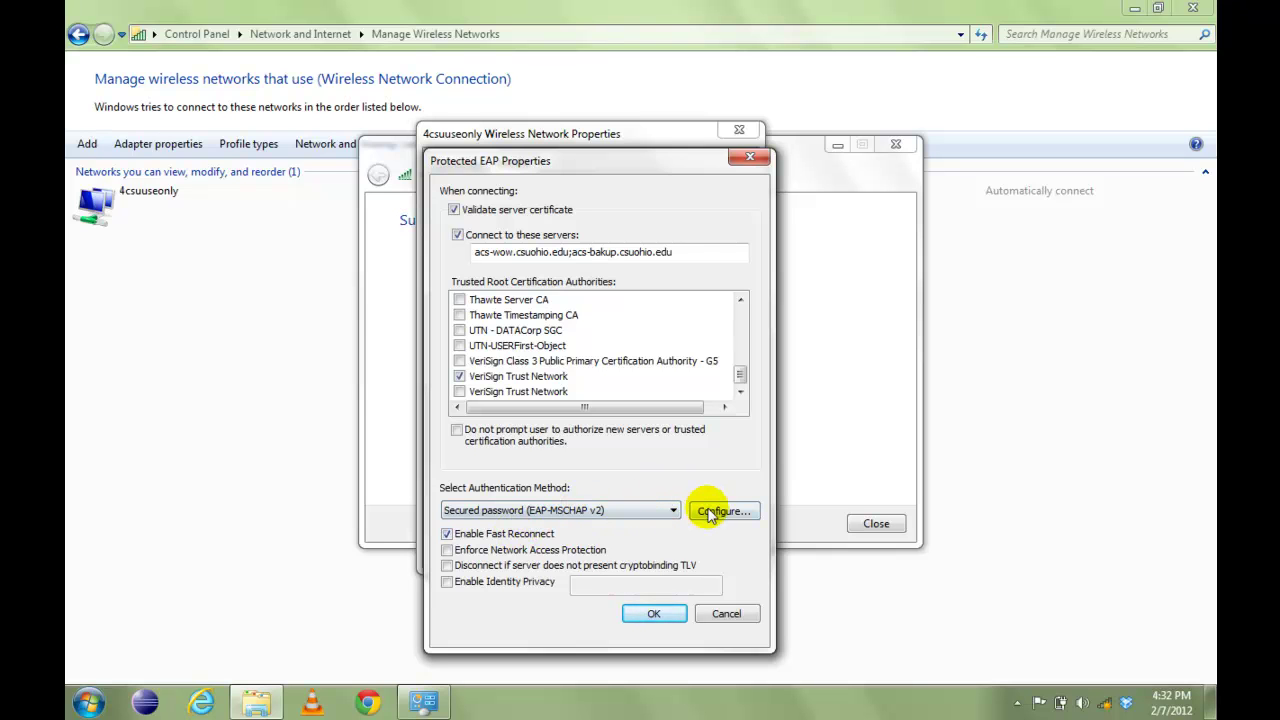
pyautogui.click(716, 513)
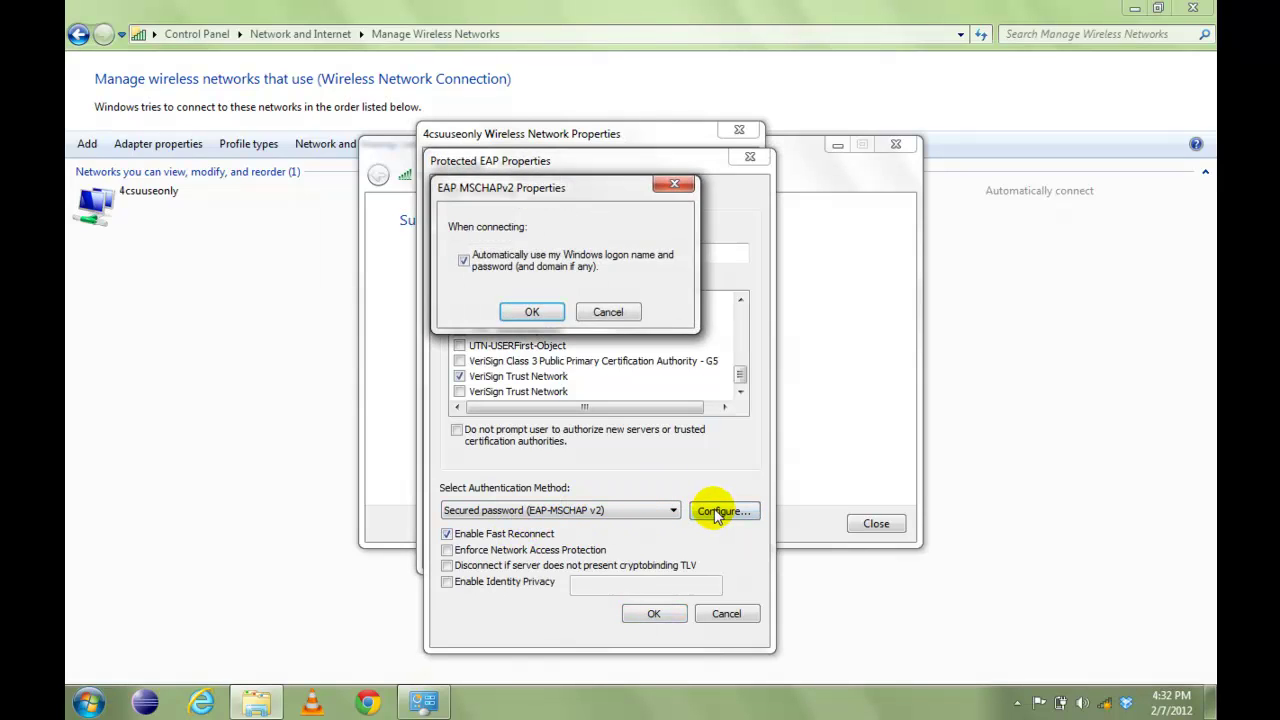
pyautogui.click(463, 261)
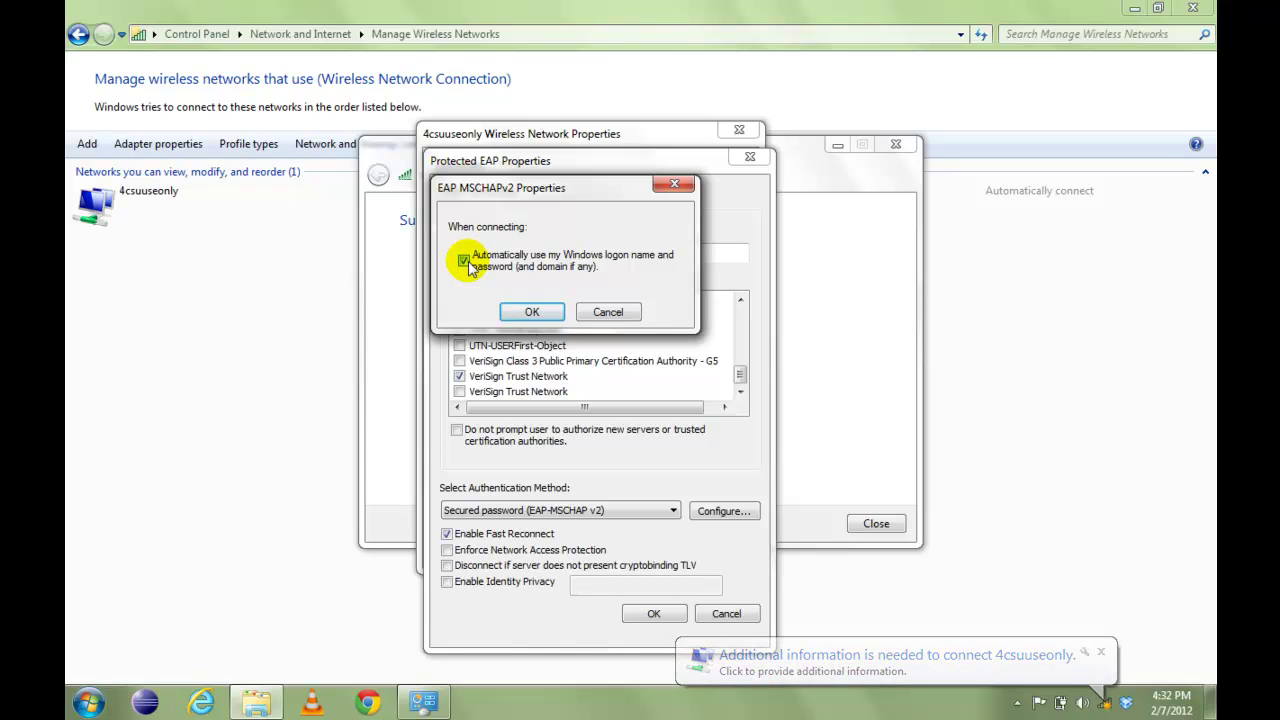
pyautogui.click(524, 313)
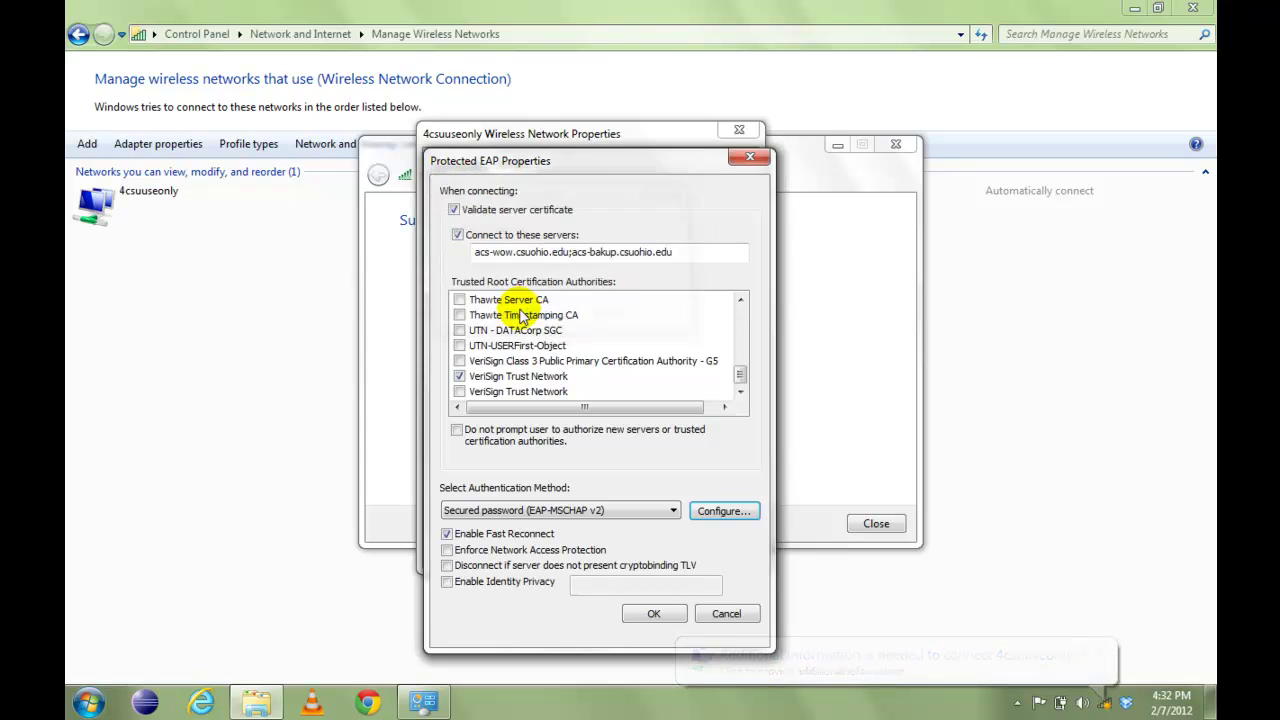
pyautogui.click(653, 612)
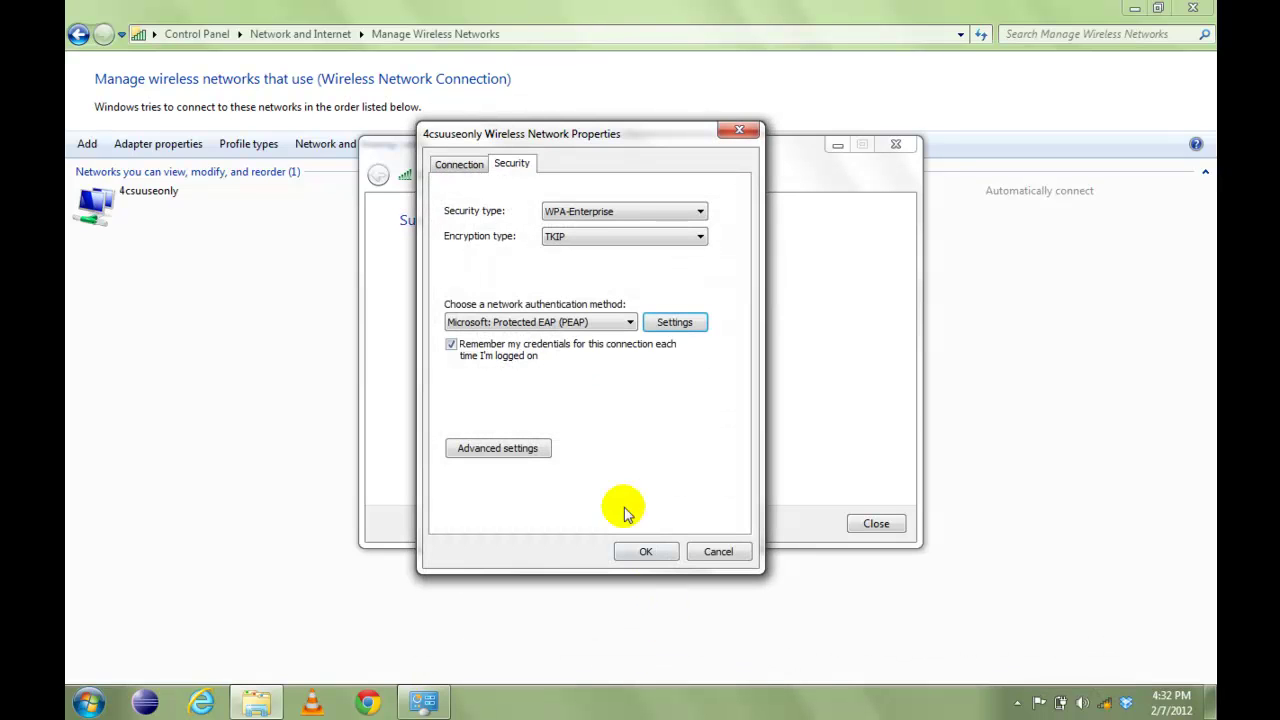
# In the advanced 802.1X settings of 4csuuseonly, enable a specified authentication mode and set it to User authentication
pyautogui.click(519, 450)
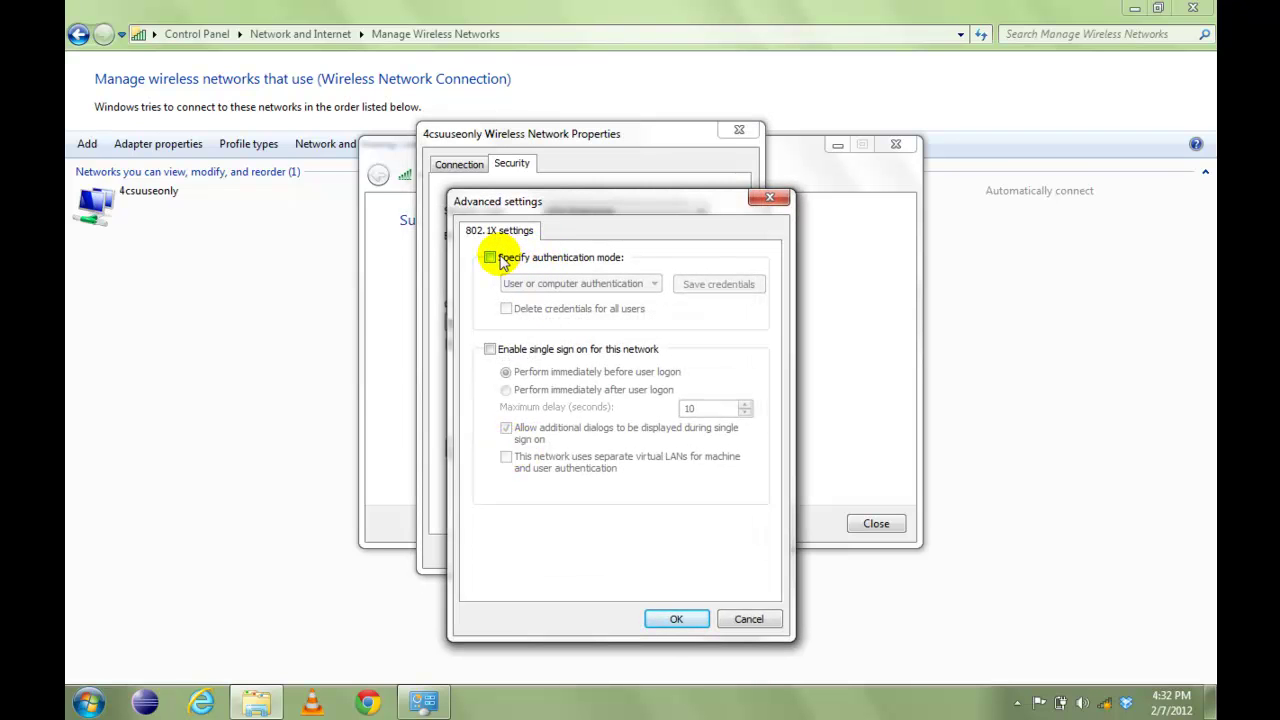
pyautogui.click(490, 258)
pyautogui.click(548, 282)
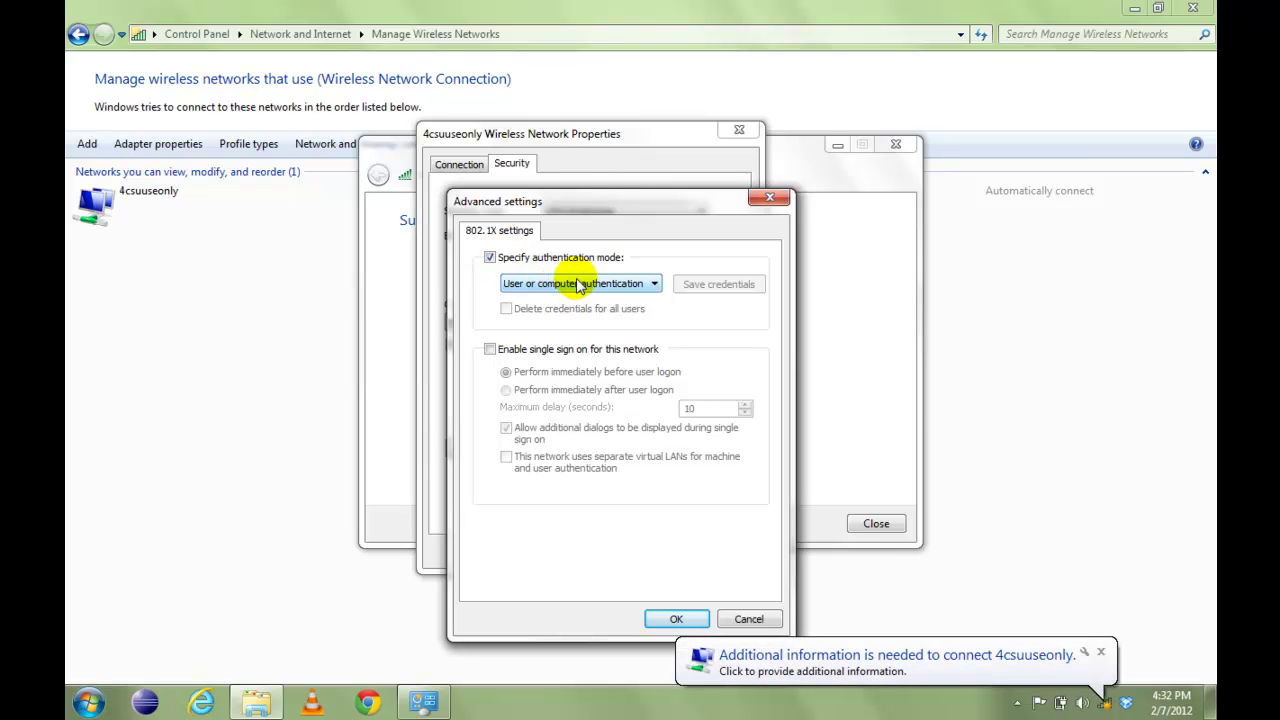
pyautogui.click(578, 285)
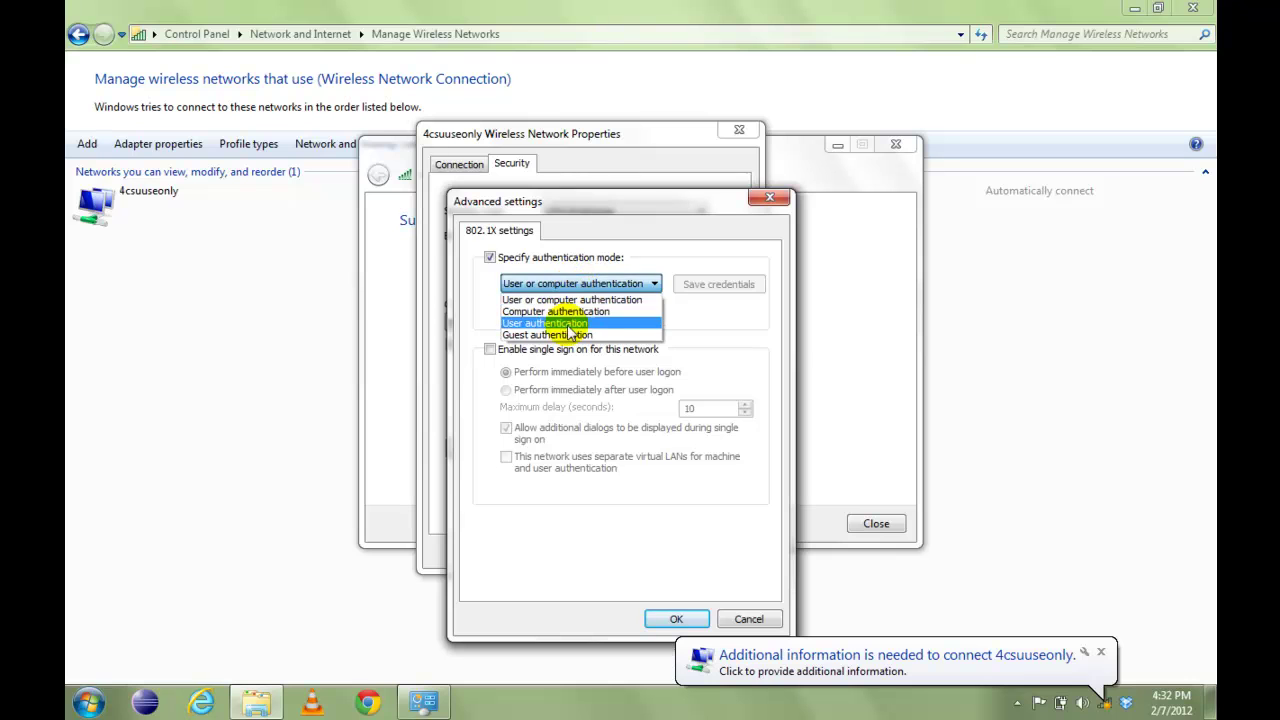
pyautogui.click(566, 324)
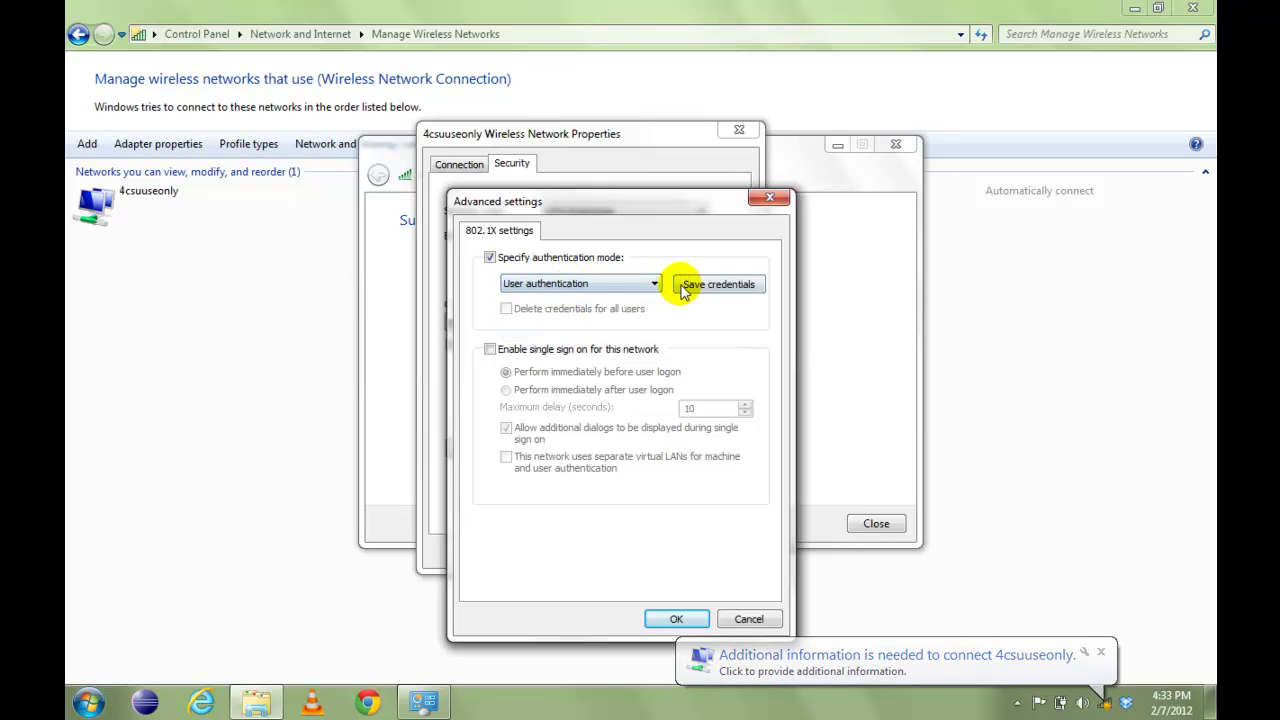
# Save the network credentials by entering the account user name and password
pyautogui.click(690, 286)
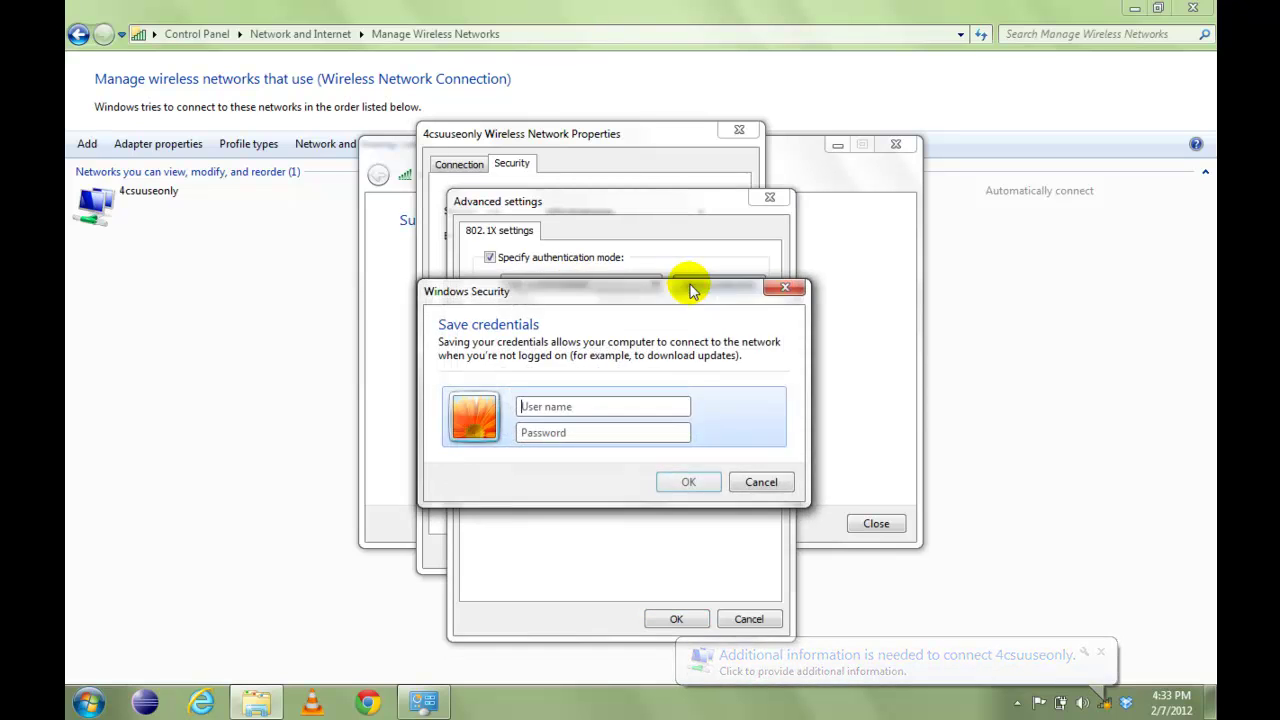
pyautogui.click(561, 407)
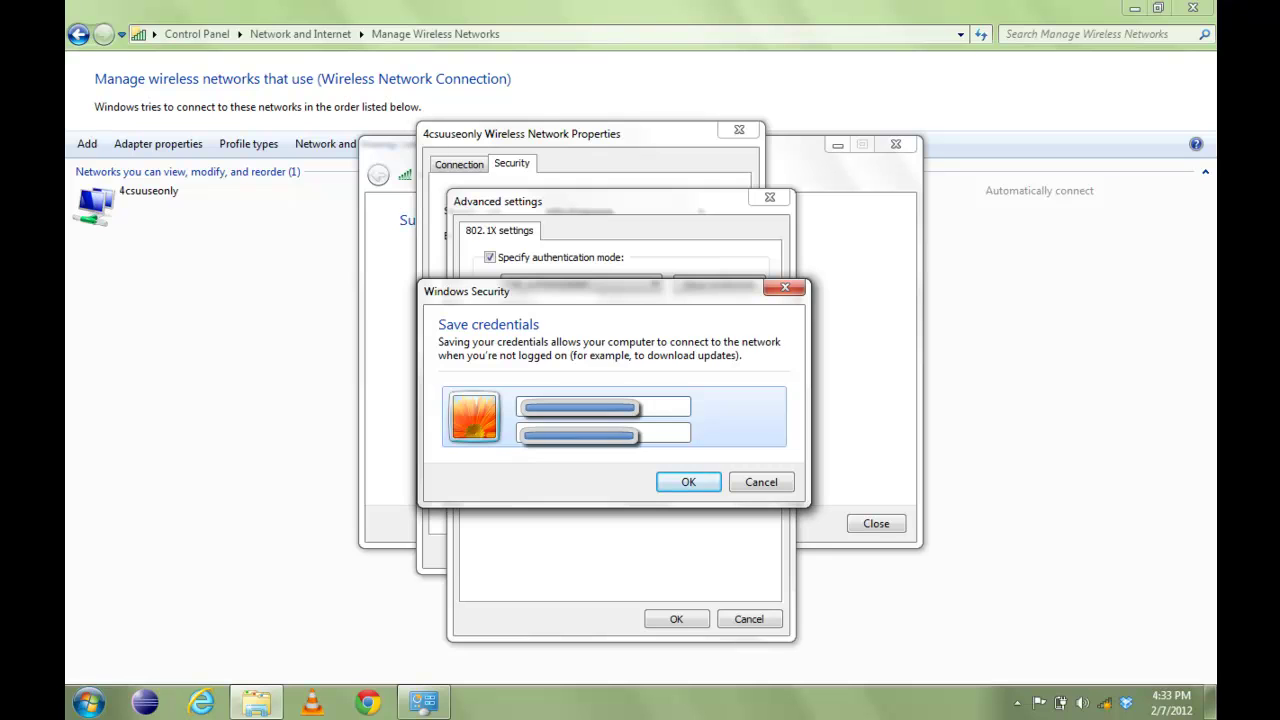
pyautogui.click(521, 432)
pyautogui.click(706, 483)
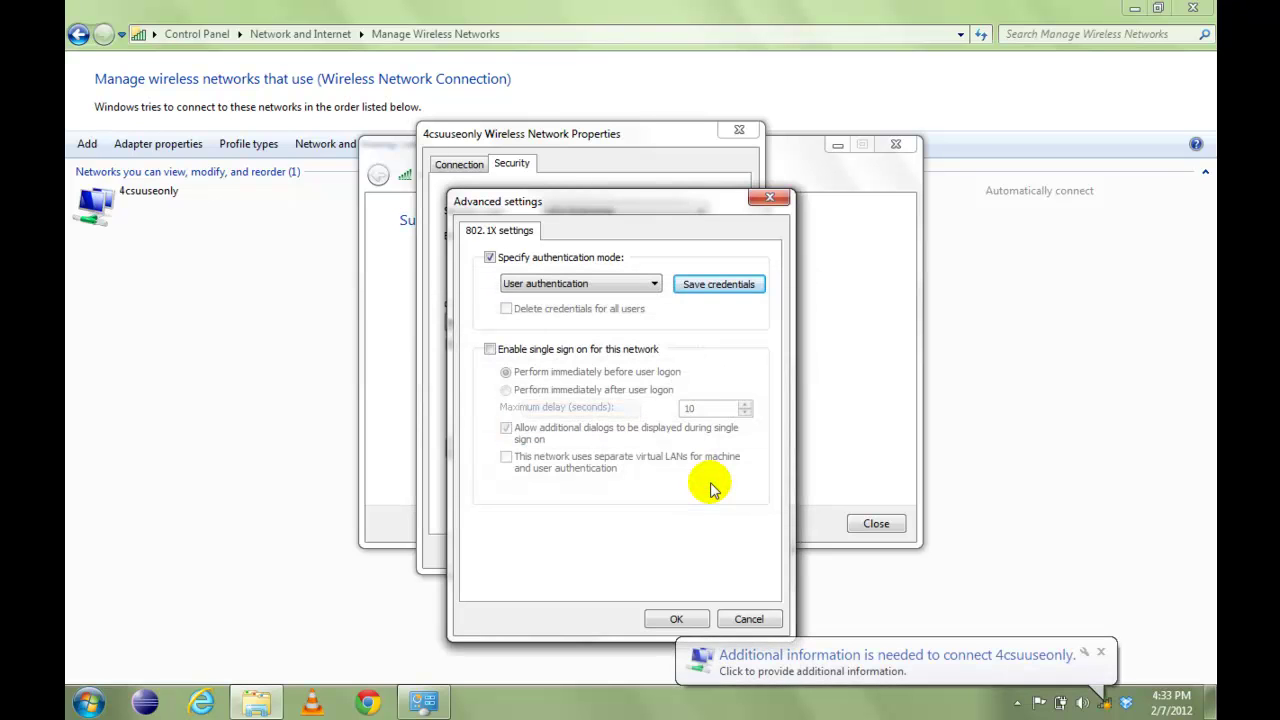
# Accept the advanced settings and the 4csuuseonly network properties, and close the connection wizard and the wireless networks window
pyautogui.click(680, 616)
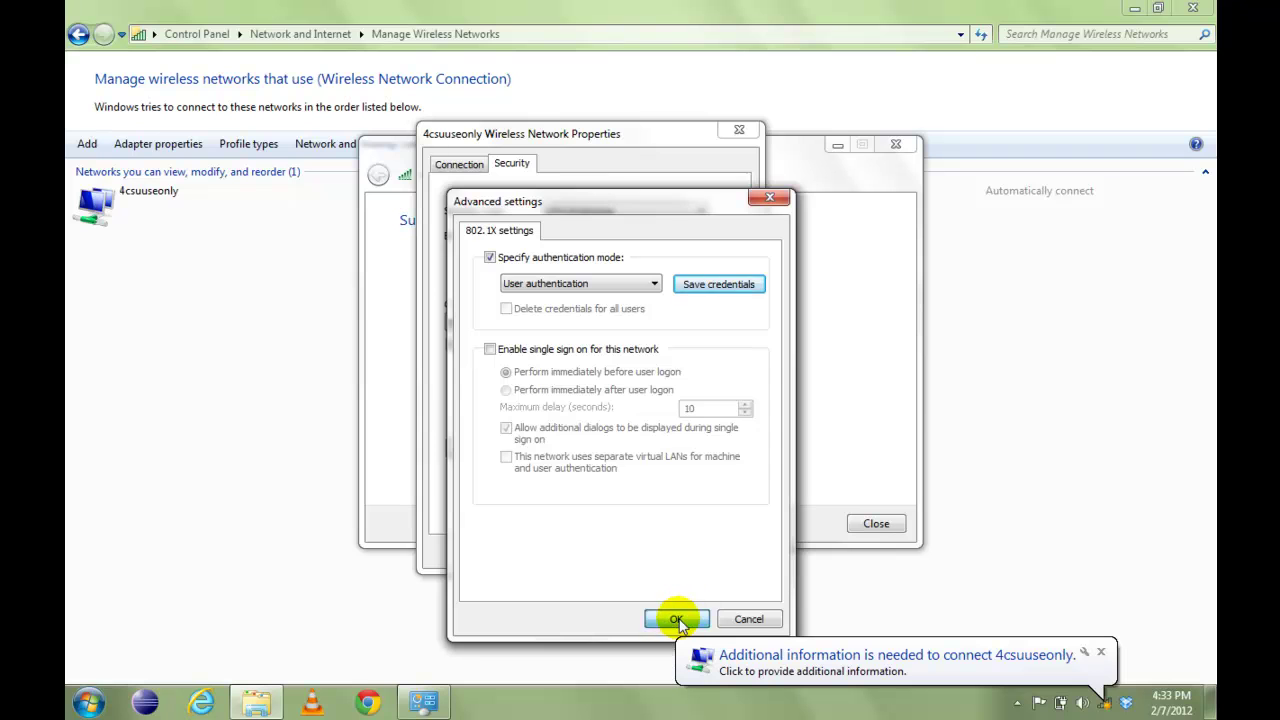
pyautogui.click(646, 552)
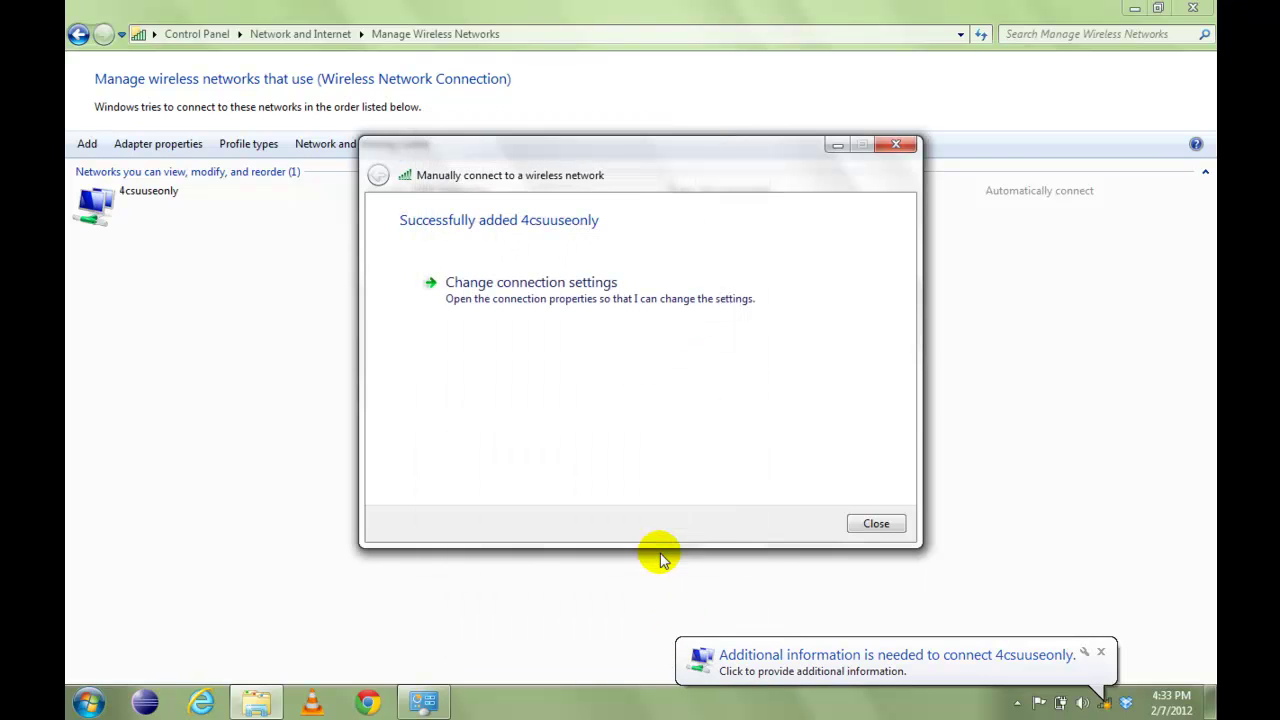
pyautogui.click(876, 524)
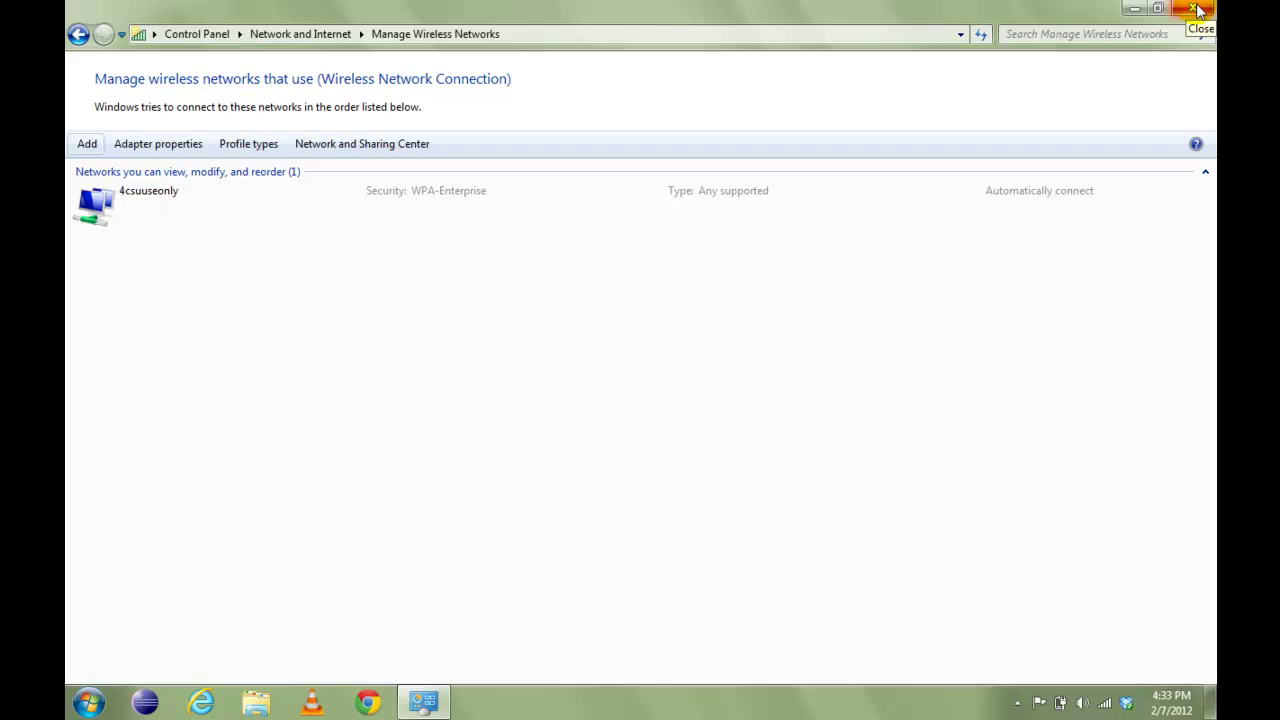
pyautogui.click(1198, 10)
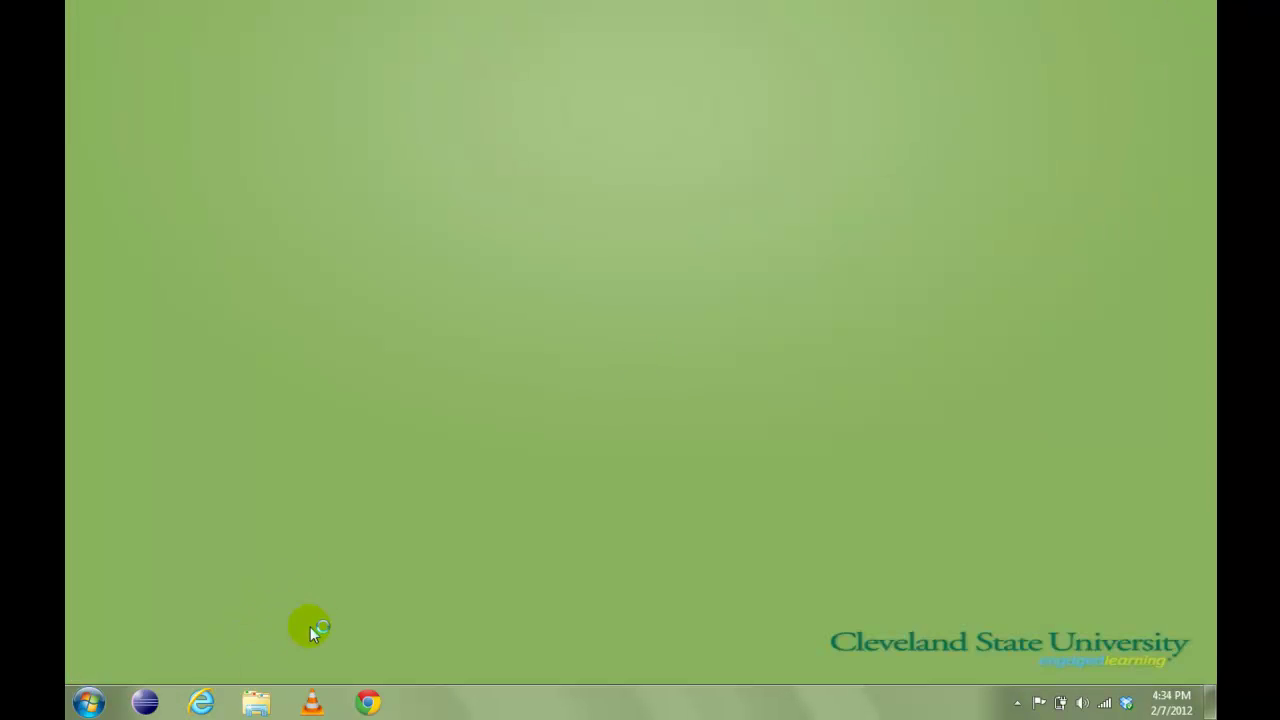
pyautogui.click(201, 702)
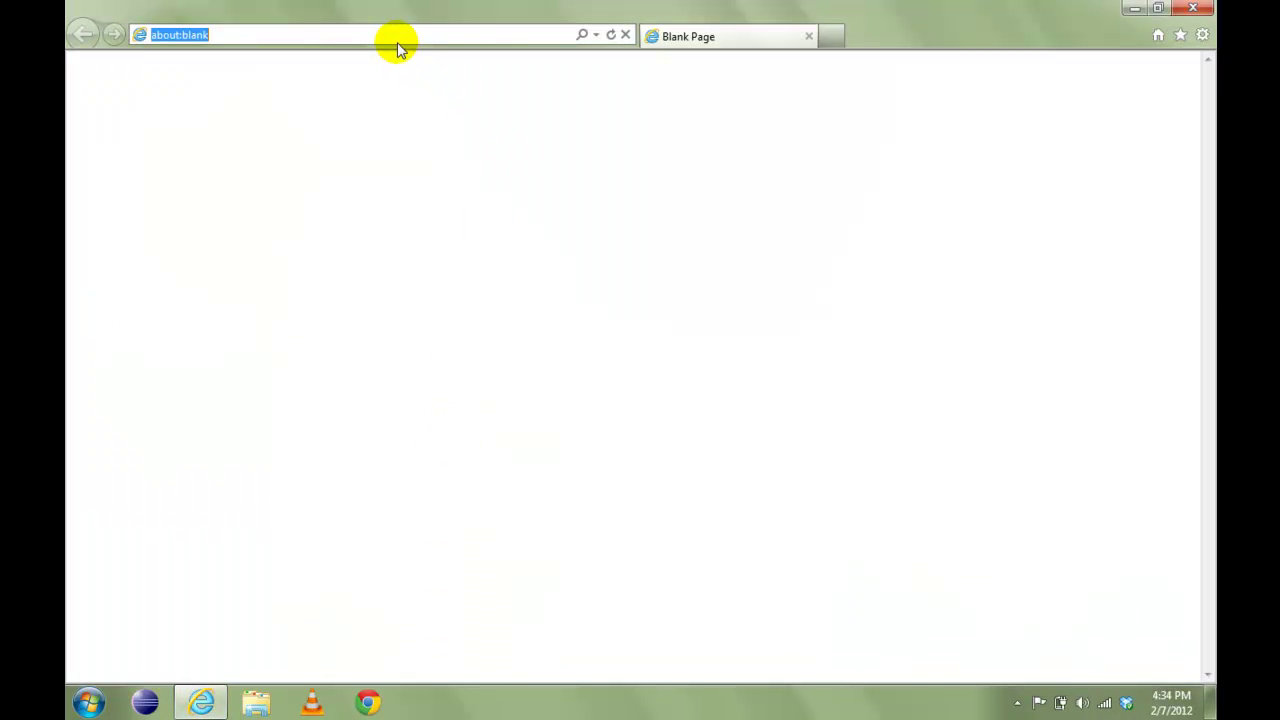
pyautogui.write('www.csuohio.e')
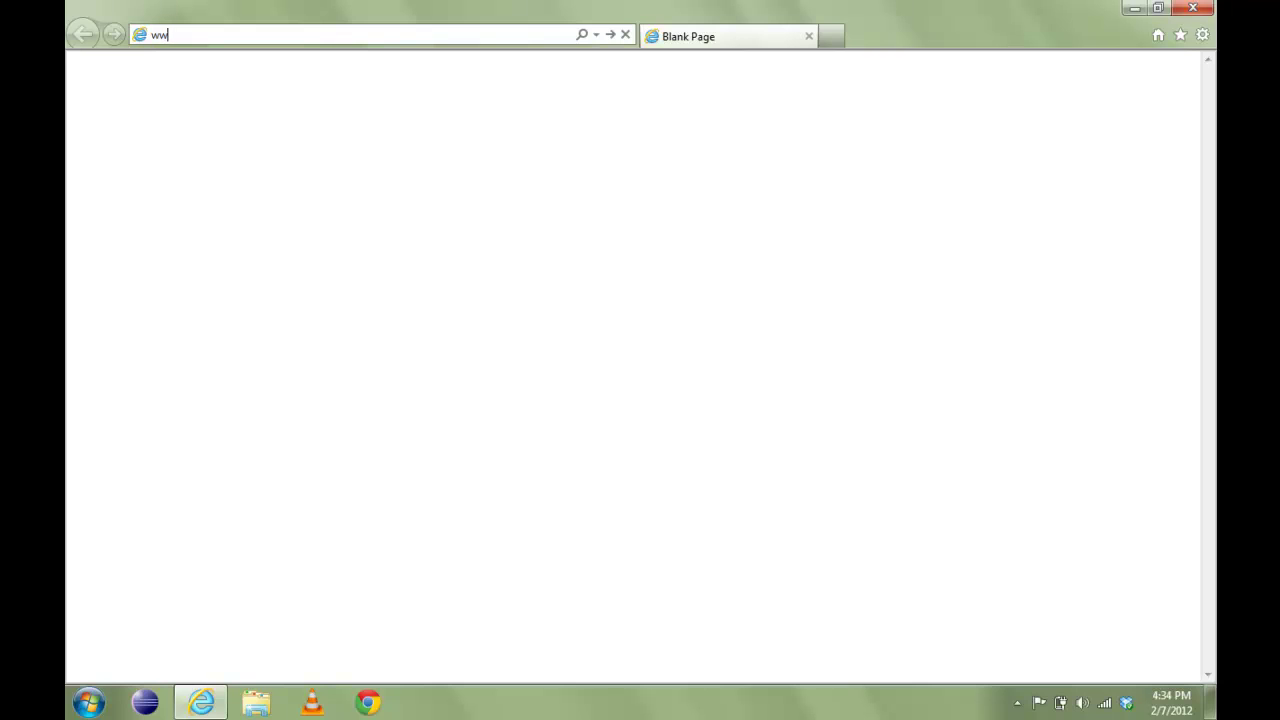